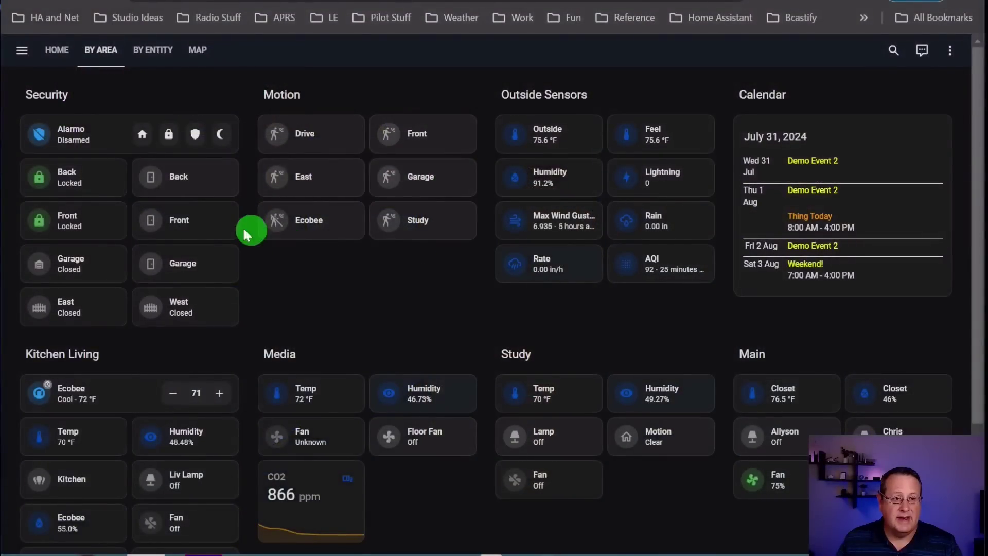
Step: Show the By Area view and scroll through its sections
{"action": "left_click", "coordinate": [90, 57]}
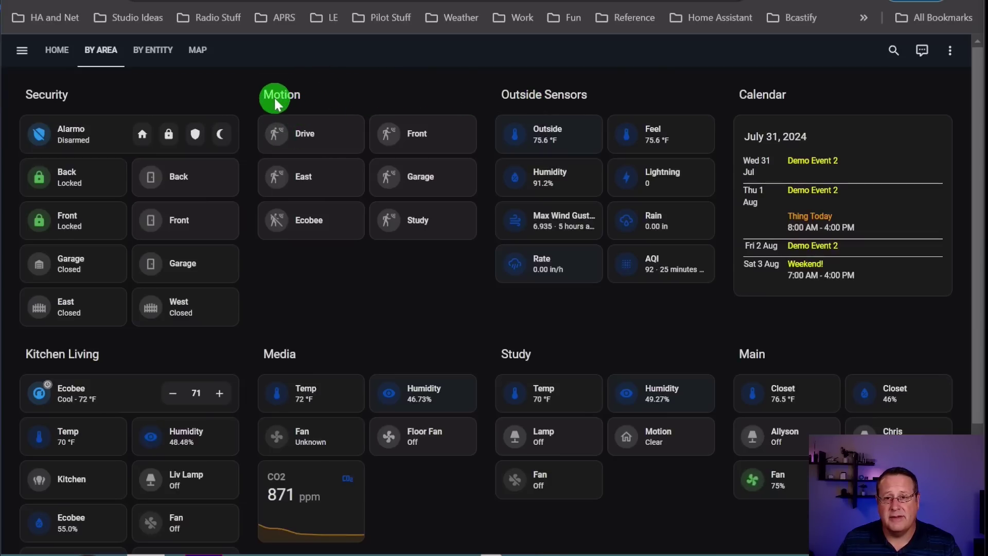
{"action": "scroll", "coordinate": [289, 239], "scroll_direction": "down", "scroll_amount": 1}
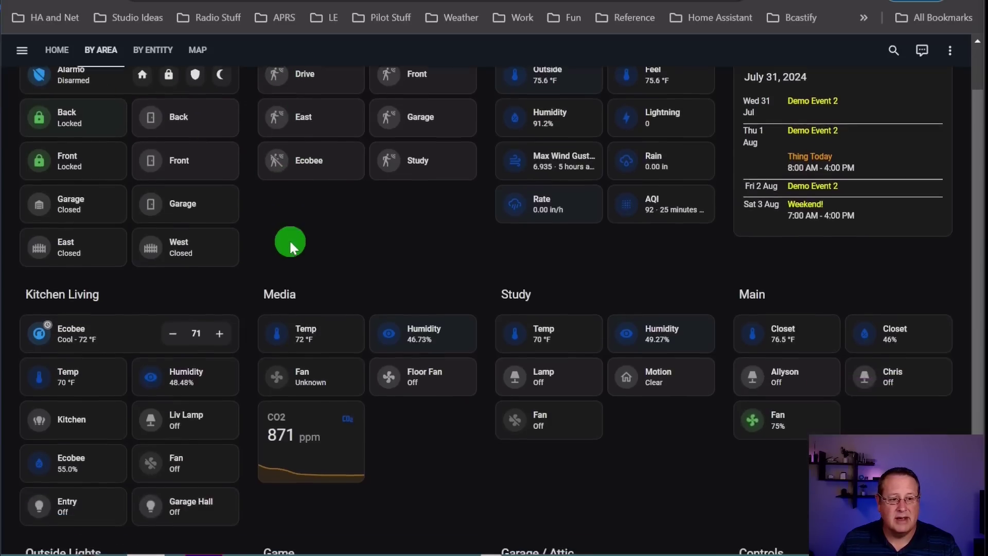
{"action": "scroll", "coordinate": [290, 242], "scroll_direction": "down", "scroll_amount": 2}
{"action": "scroll", "coordinate": [521, 386], "scroll_direction": "up", "scroll_amount": 3}
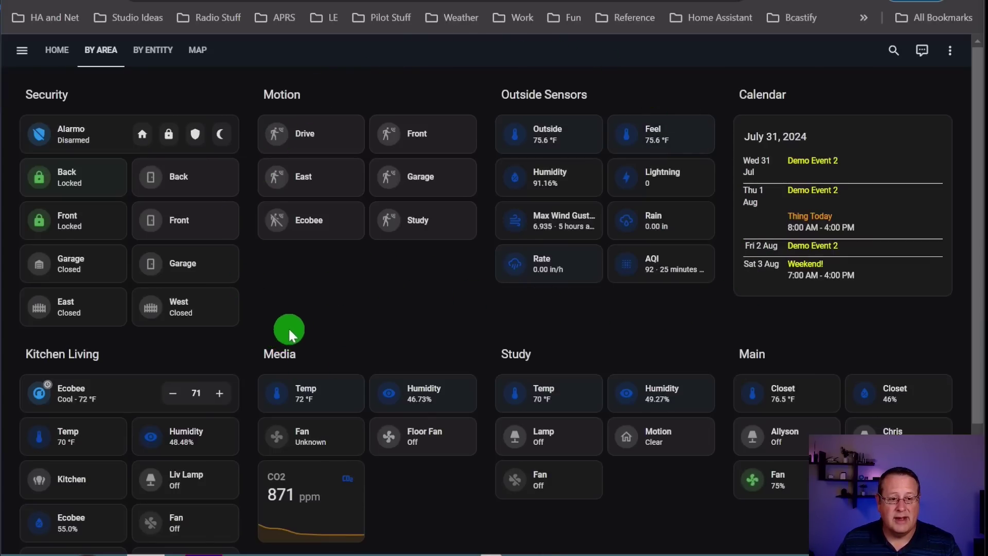
{"action": "scroll", "coordinate": [288, 326], "scroll_direction": "down", "scroll_amount": 3}
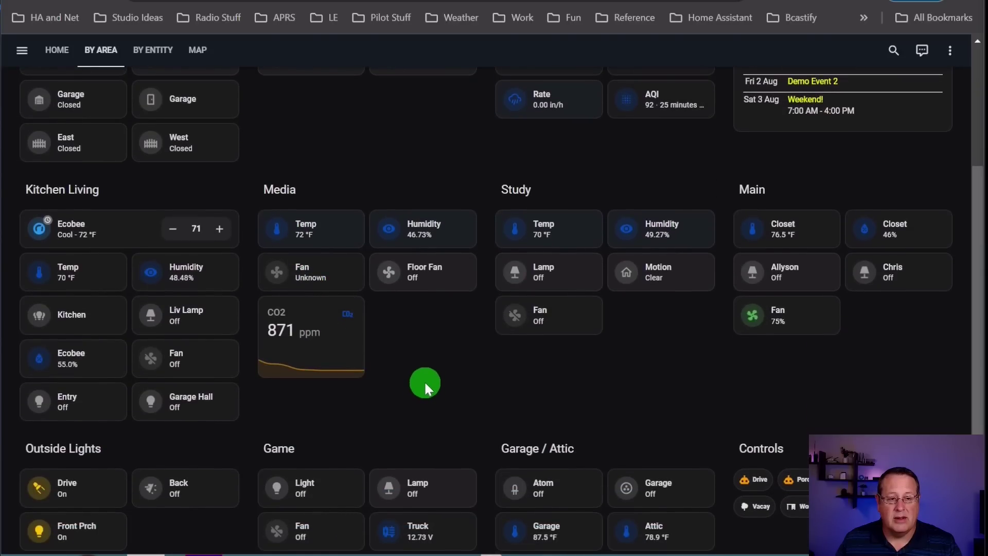
{"action": "scroll", "coordinate": [425, 384], "scroll_direction": "up", "scroll_amount": 3}
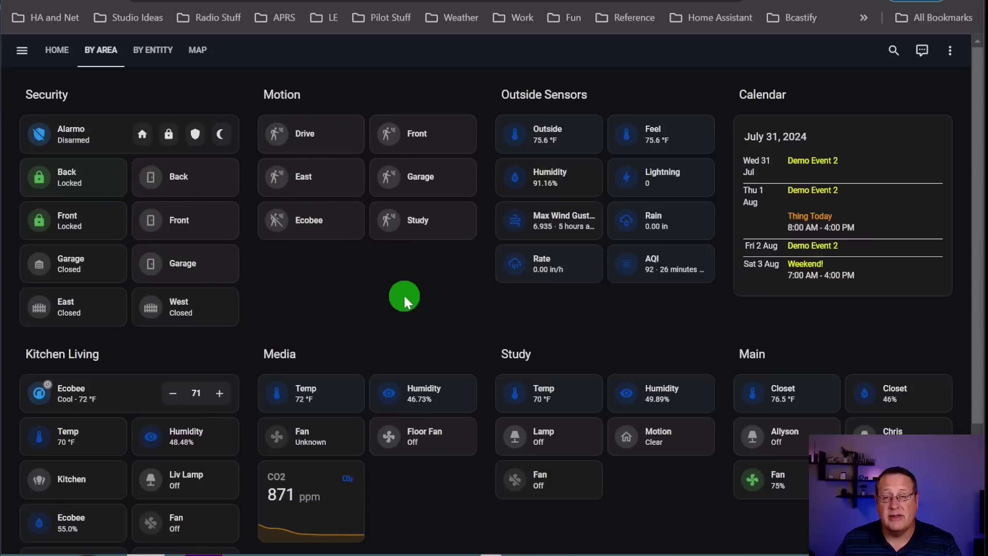
{"action": "scroll", "coordinate": [404, 298], "scroll_direction": "down", "scroll_amount": 2}
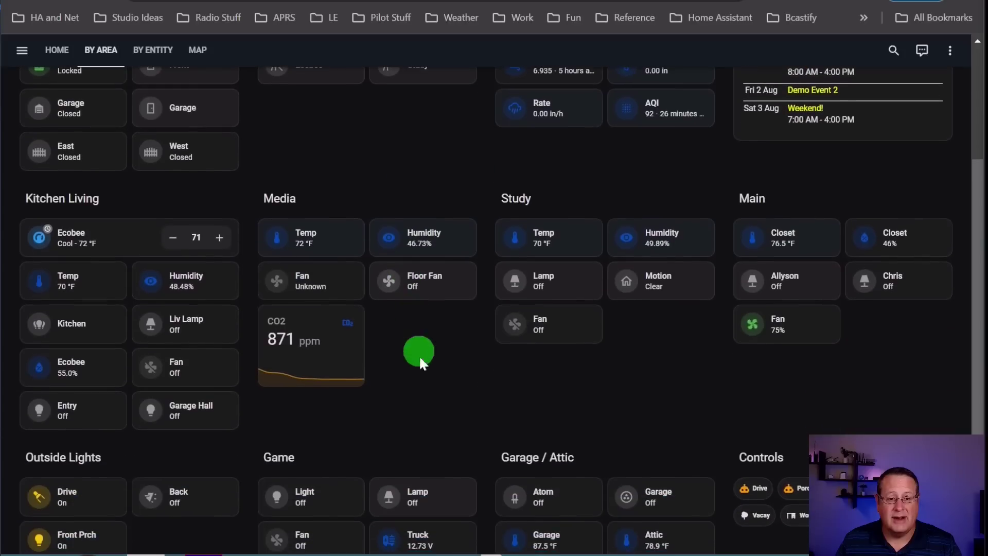
{"action": "scroll", "coordinate": [404, 404], "scroll_direction": "up", "scroll_amount": 2}
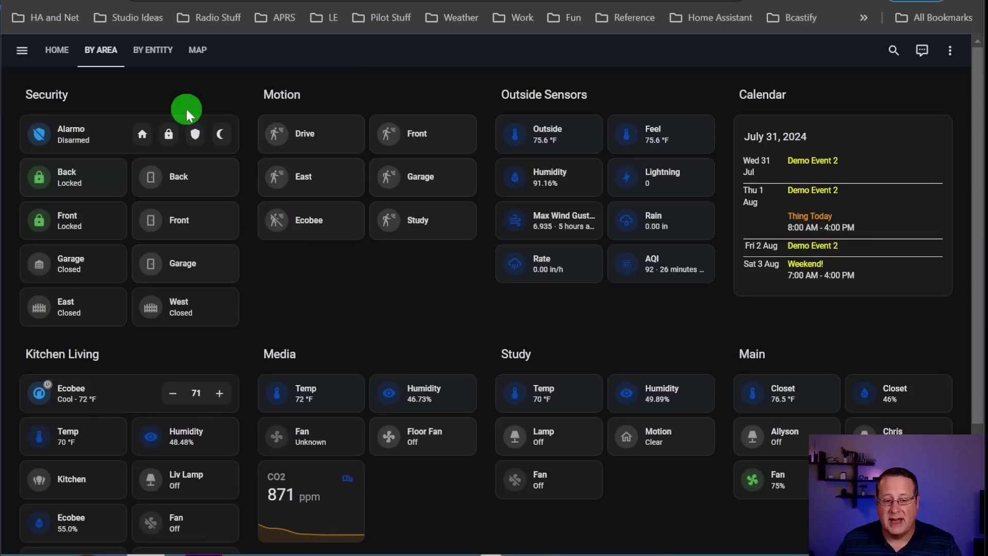
Step: Compare By Entity against By Area, ending on the By Entity view
{"action": "left_click", "coordinate": [160, 52]}
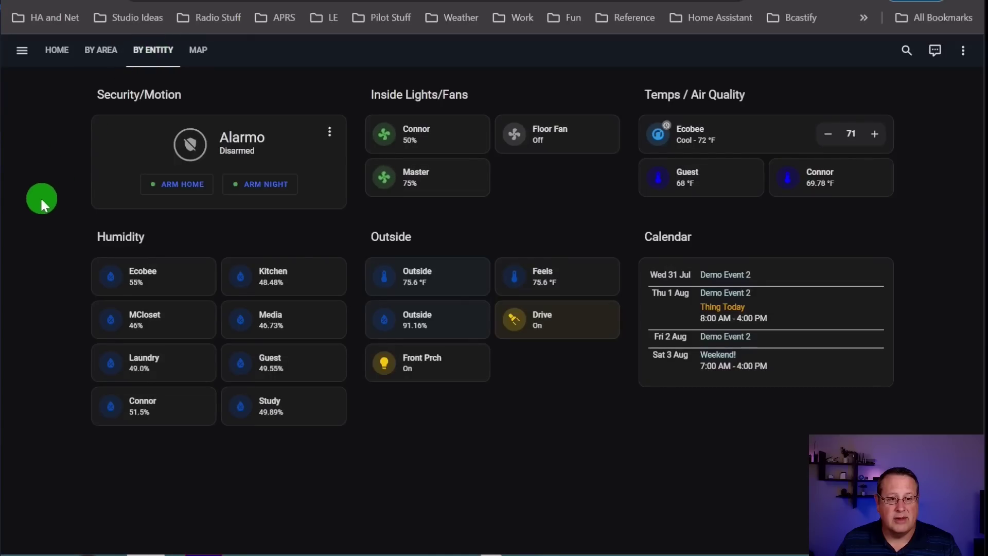
{"action": "left_click", "coordinate": [101, 50]}
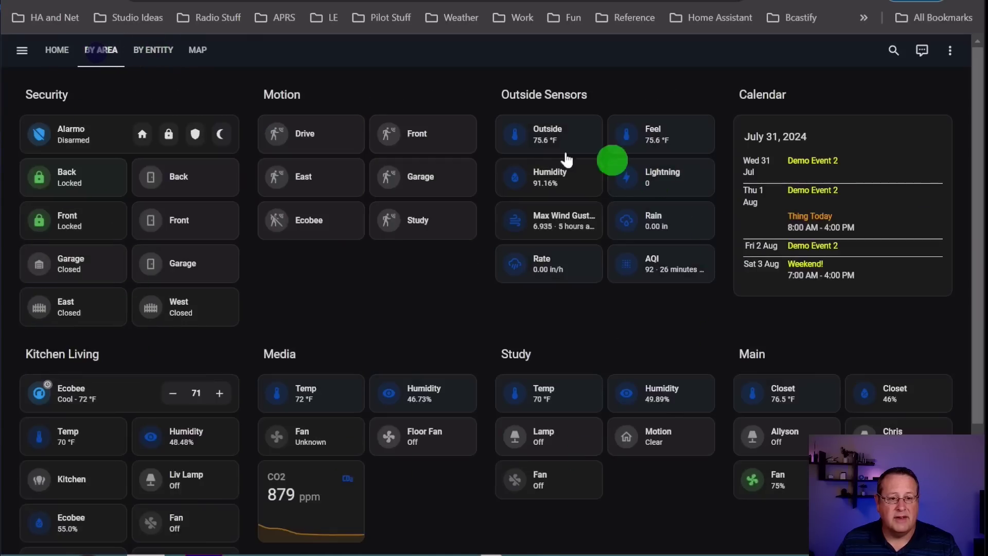
{"action": "left_click", "coordinate": [153, 51]}
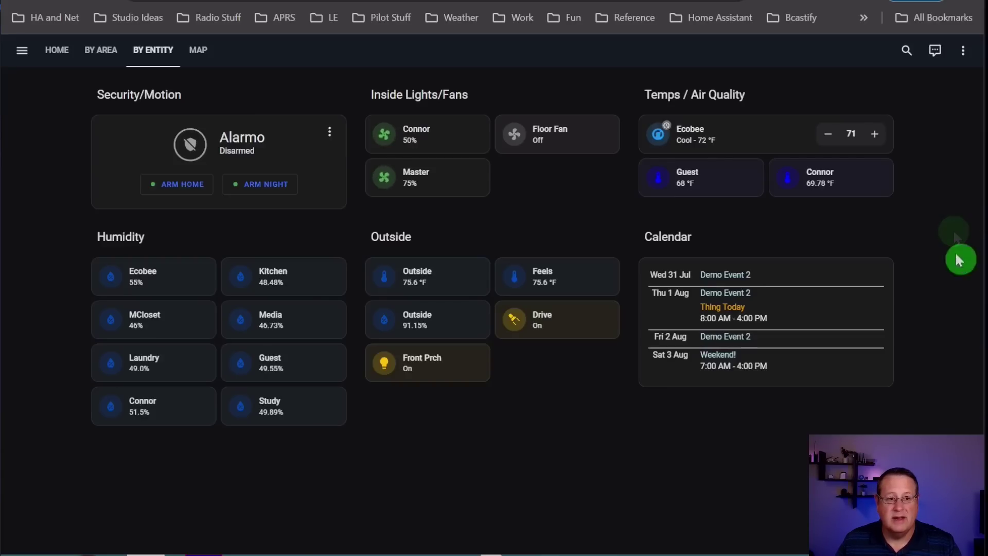
{"action": "left_click", "coordinate": [963, 50]}
{"action": "left_click", "coordinate": [948, 113]}
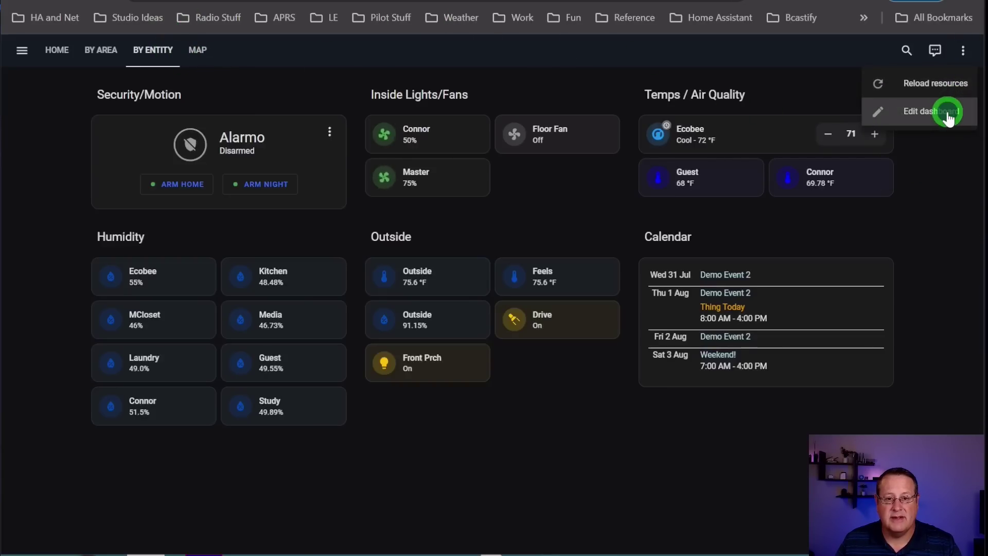
{"action": "scroll", "coordinate": [941, 206], "scroll_direction": "down", "scroll_amount": 3}
{"action": "scroll", "coordinate": [941, 217], "scroll_direction": "down", "scroll_amount": 8}
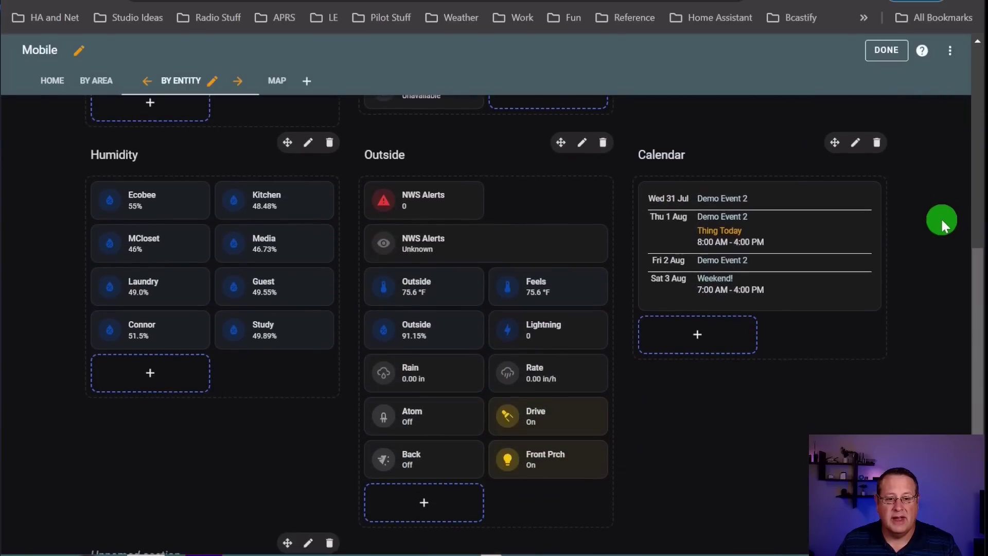
{"action": "scroll", "coordinate": [924, 292], "scroll_direction": "up", "scroll_amount": 7}
{"action": "scroll", "coordinate": [921, 297], "scroll_direction": "up", "scroll_amount": 5}
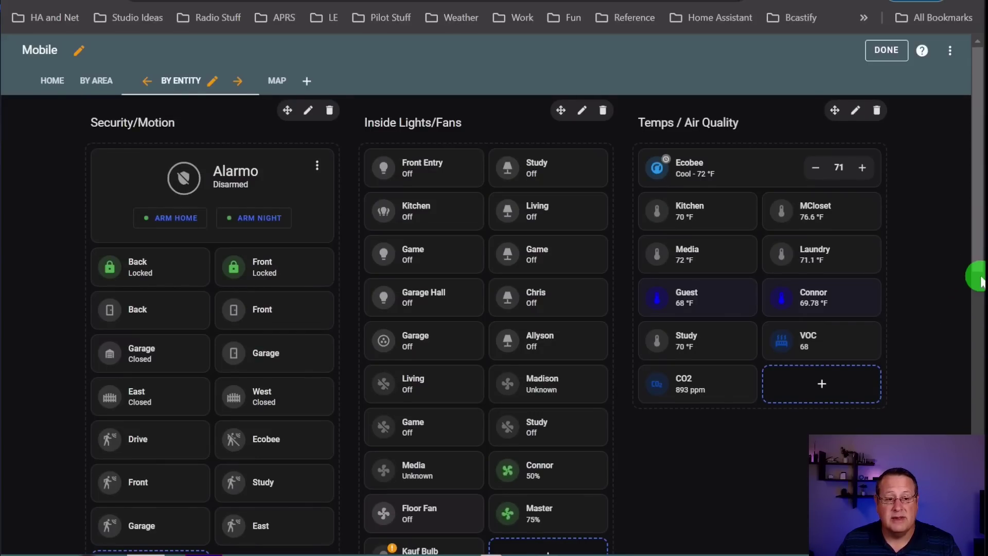
{"action": "scroll", "coordinate": [922, 262], "scroll_direction": "down", "scroll_amount": 10}
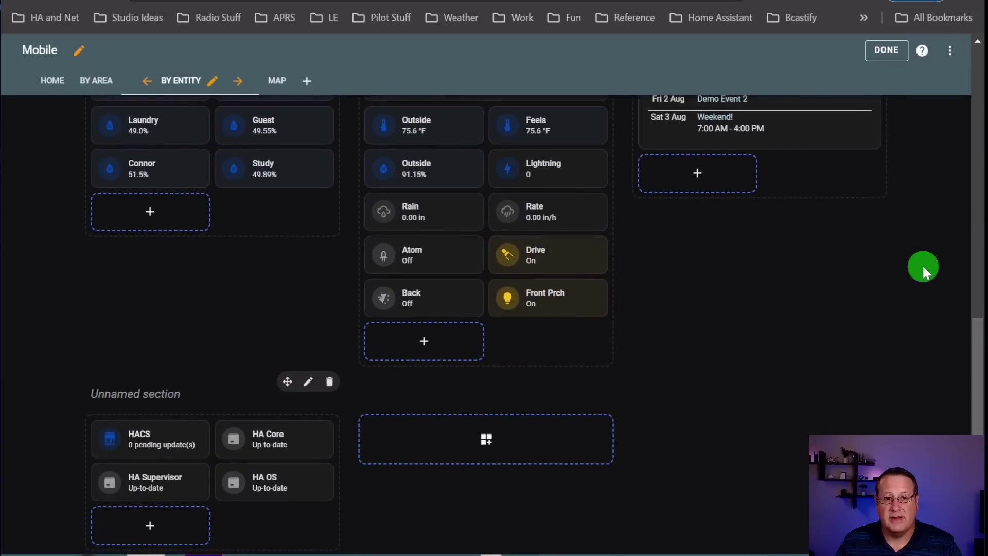
{"action": "scroll", "coordinate": [922, 264], "scroll_direction": "up", "scroll_amount": 10}
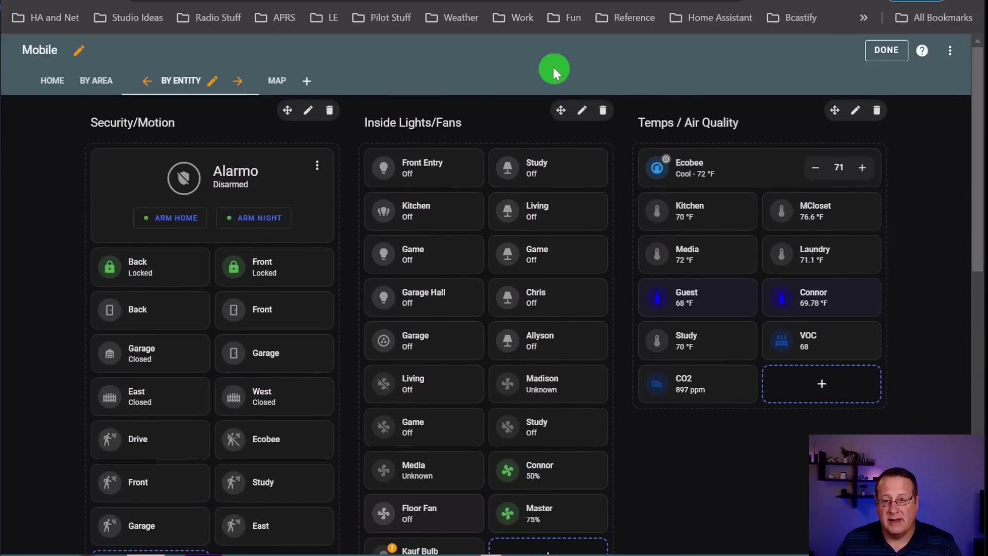
{"action": "left_click", "coordinate": [886, 50]}
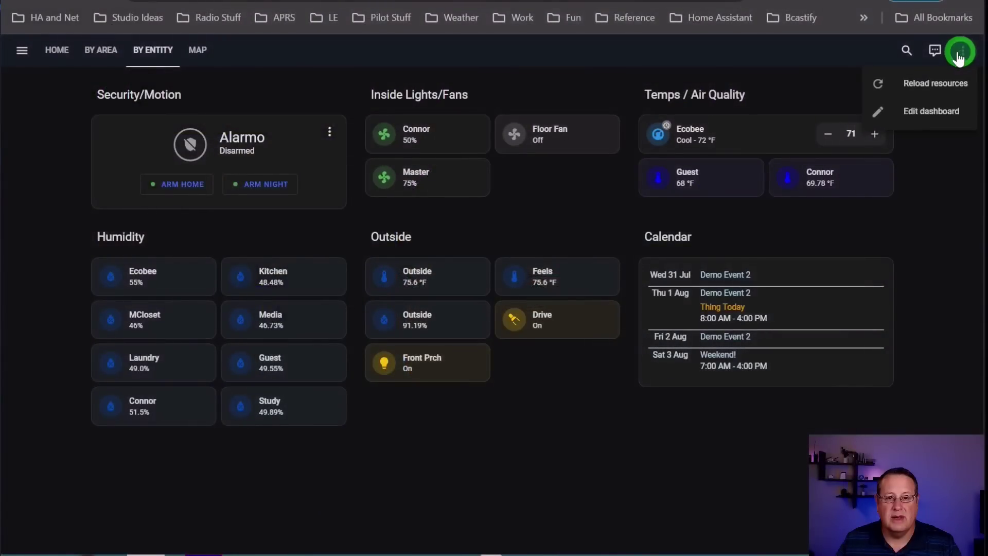
{"action": "left_click", "coordinate": [930, 111]}
{"action": "scroll", "coordinate": [523, 340], "scroll_direction": "down", "scroll_amount": 10}
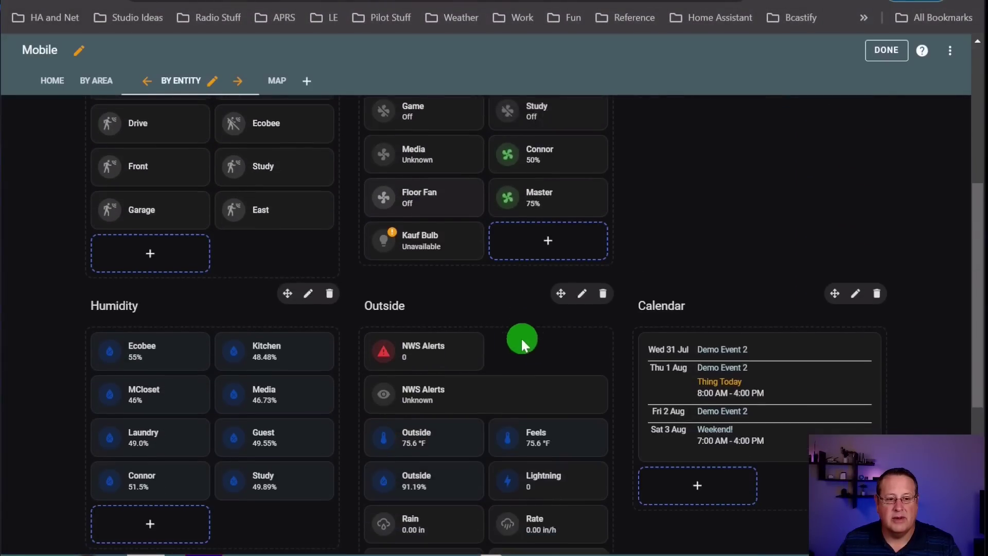
{"action": "scroll", "coordinate": [492, 435], "scroll_direction": "up", "scroll_amount": 10}
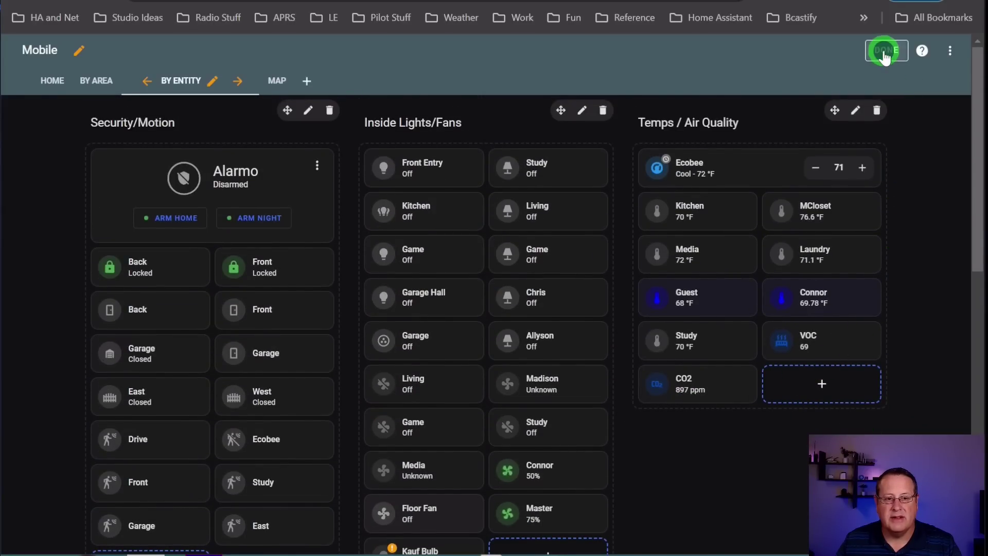
{"action": "left_click", "coordinate": [885, 52]}
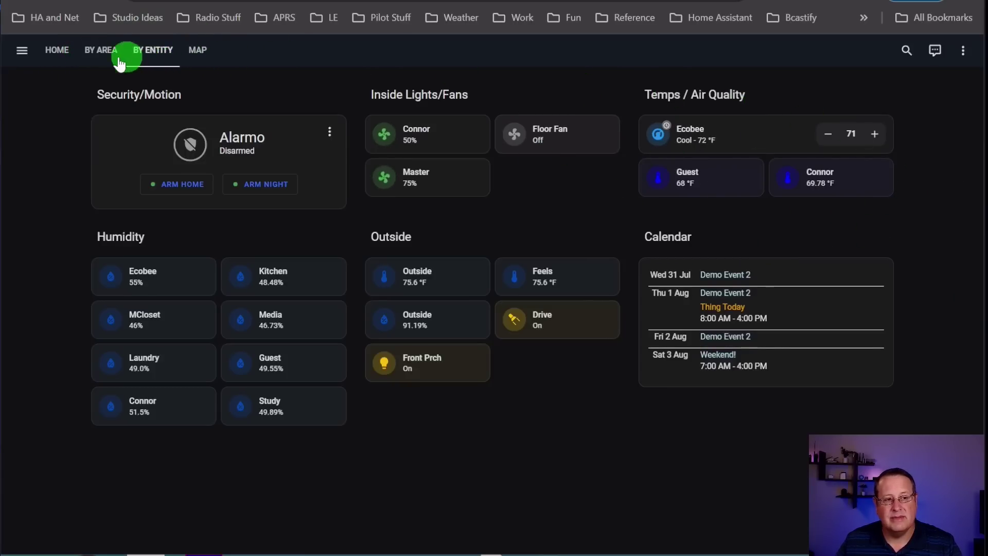
{"action": "left_click", "coordinate": [102, 50]}
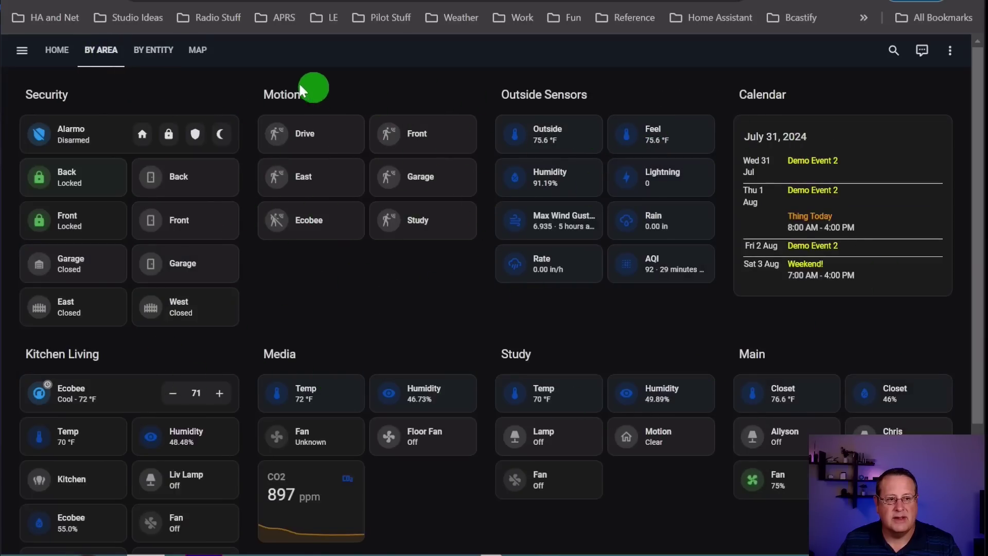
{"action": "left_click", "coordinate": [161, 52]}
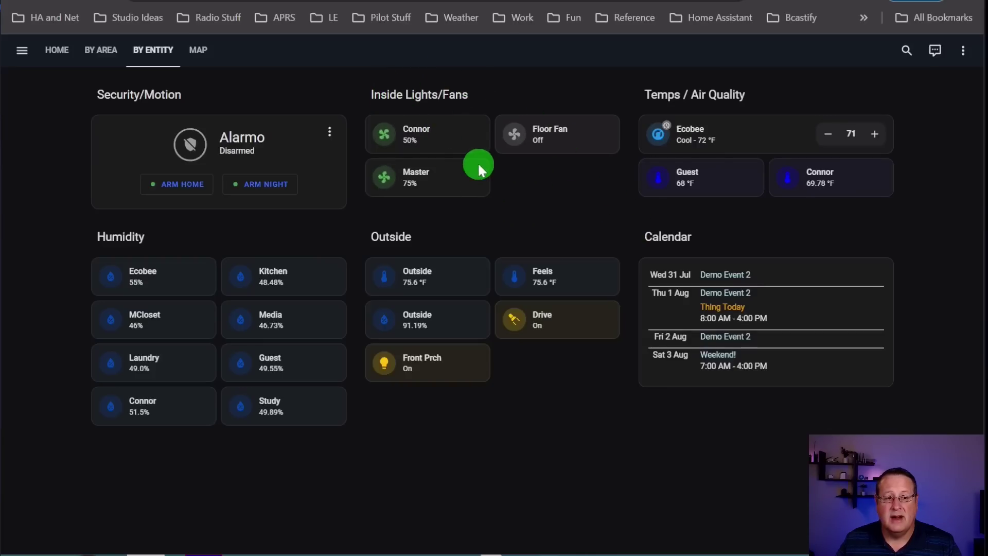
Step: Put the dashboard into edit mode and scroll through the sections
{"action": "left_click", "coordinate": [962, 50]}
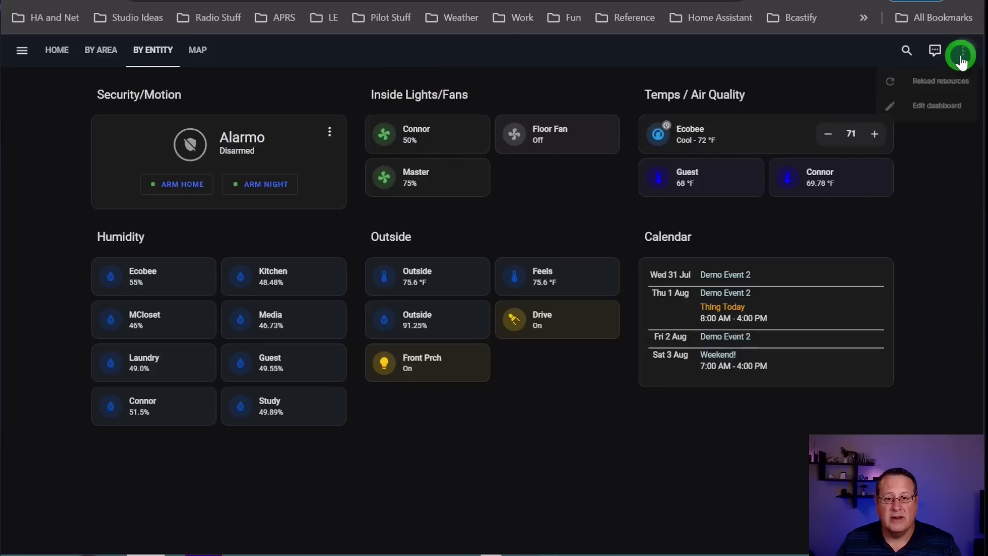
{"action": "left_click", "coordinate": [939, 110]}
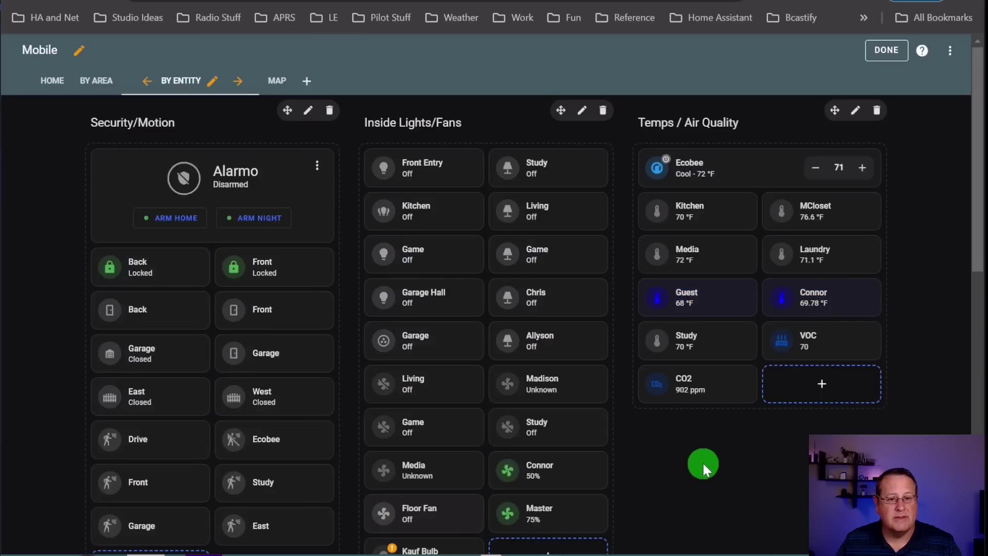
{"action": "scroll", "coordinate": [657, 437], "scroll_direction": "down", "scroll_amount": 3}
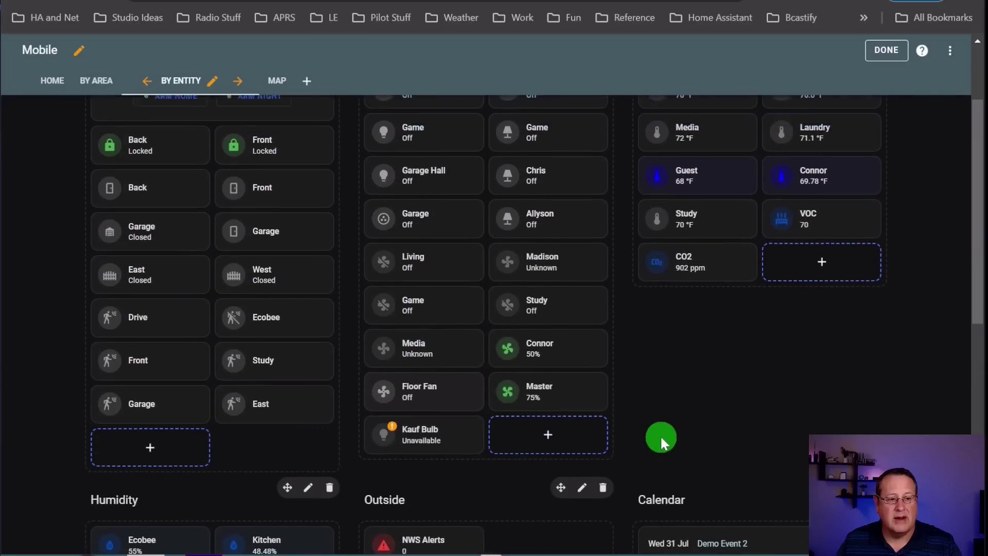
{"action": "scroll", "coordinate": [659, 434], "scroll_direction": "up", "scroll_amount": 3}
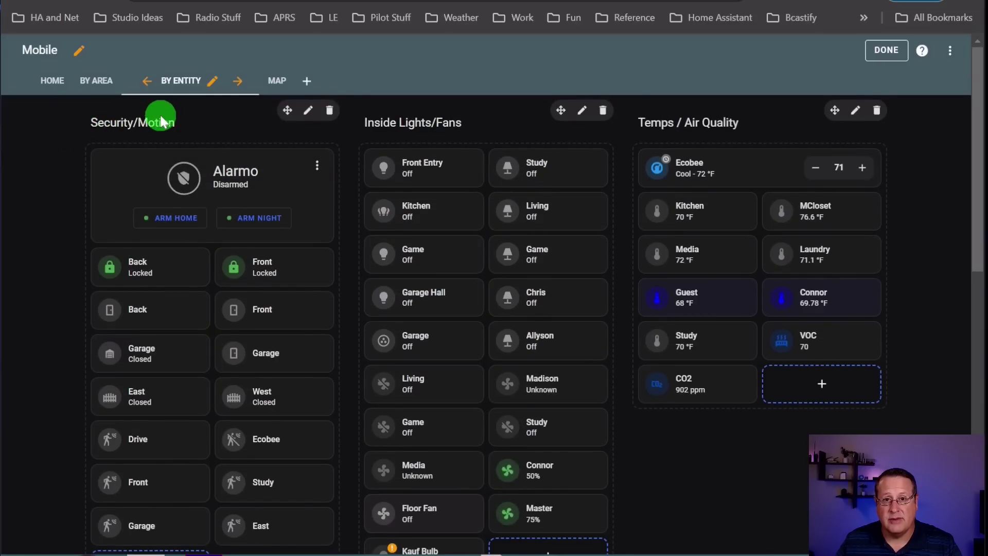
{"action": "scroll", "coordinate": [195, 427], "scroll_direction": "down", "scroll_amount": 3}
{"action": "scroll", "coordinate": [227, 401], "scroll_direction": "up", "scroll_amount": 3}
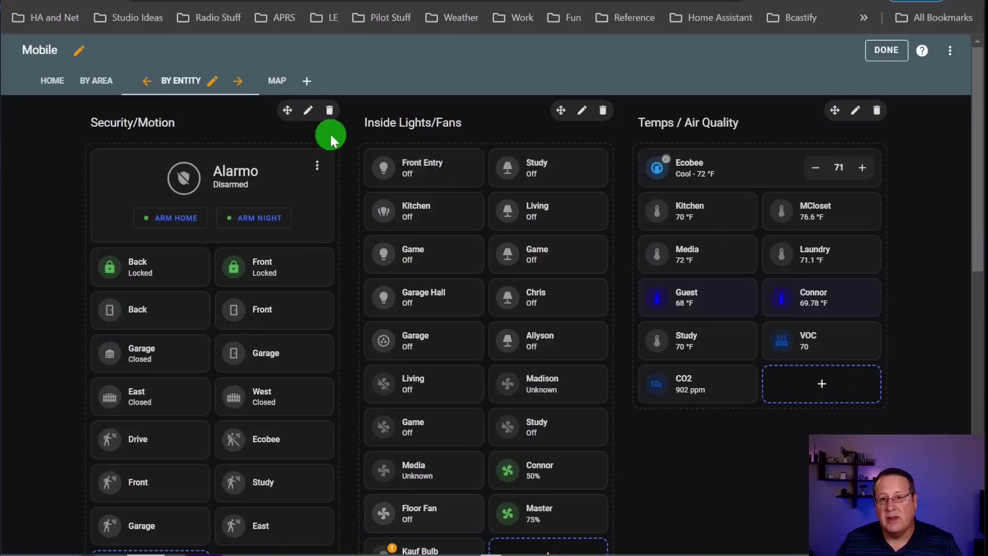
Step: Set the By Entity view's maximum columns to 4 and save
{"action": "left_click", "coordinate": [218, 82]}
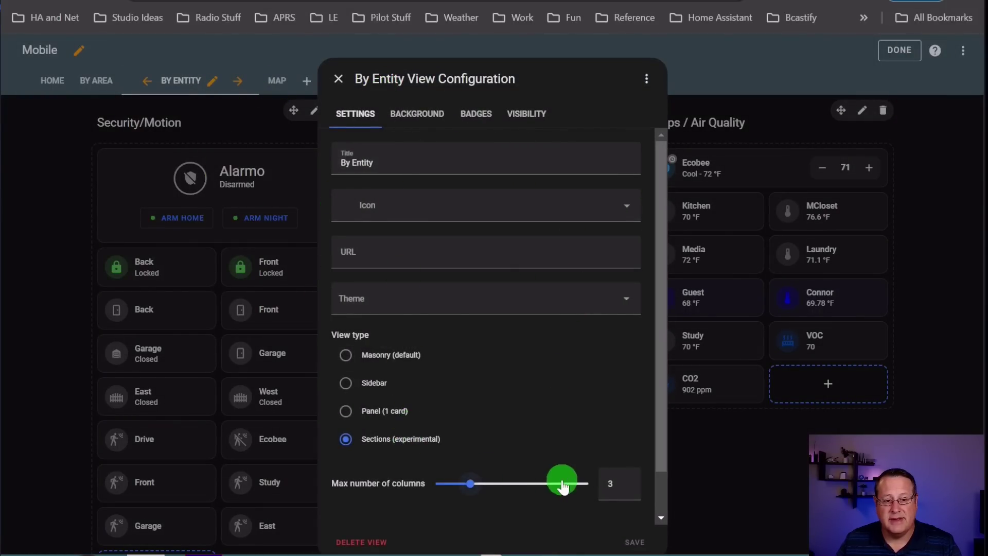
{"action": "left_click", "coordinate": [468, 486]}
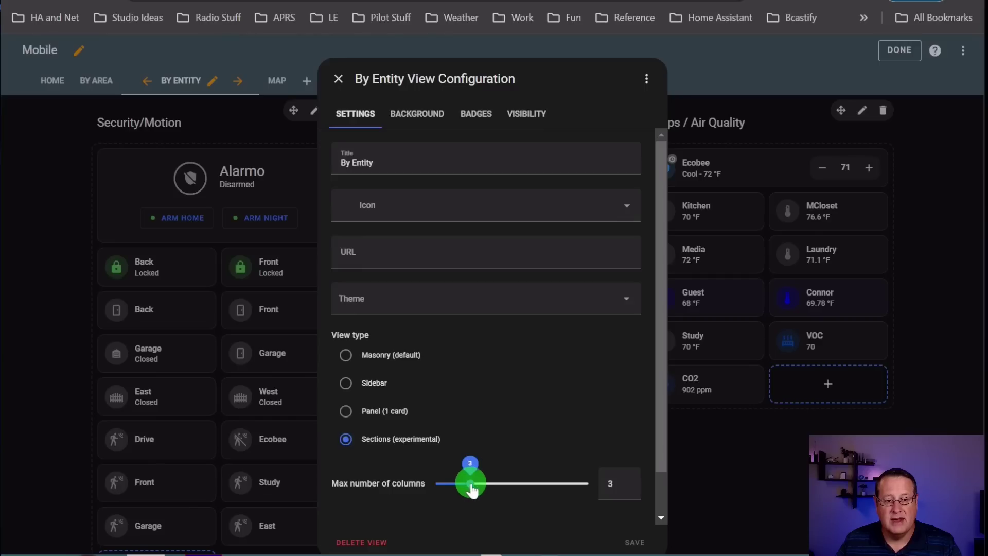
{"action": "left_click", "coordinate": [499, 487]}
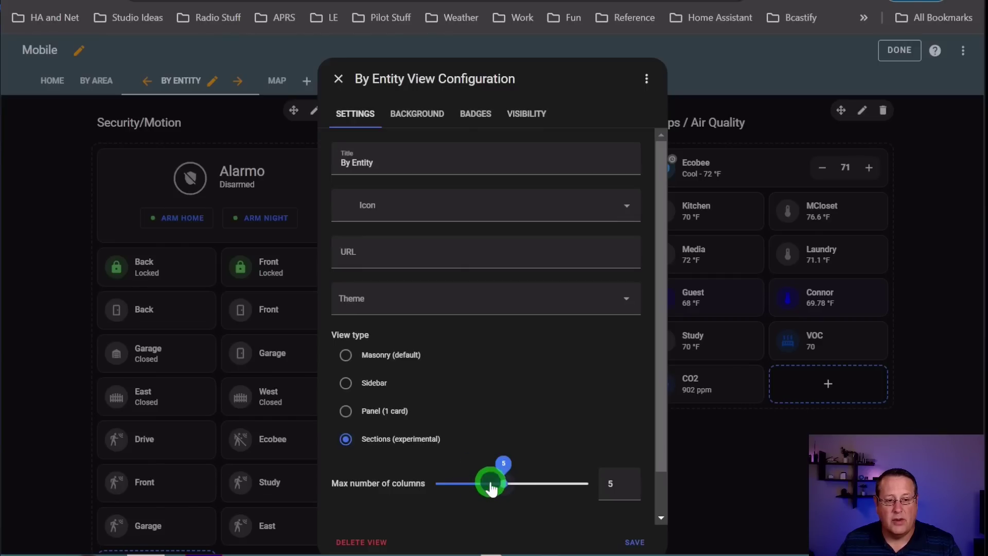
{"action": "scroll", "coordinate": [534, 440], "scroll_direction": "down", "scroll_amount": 1}
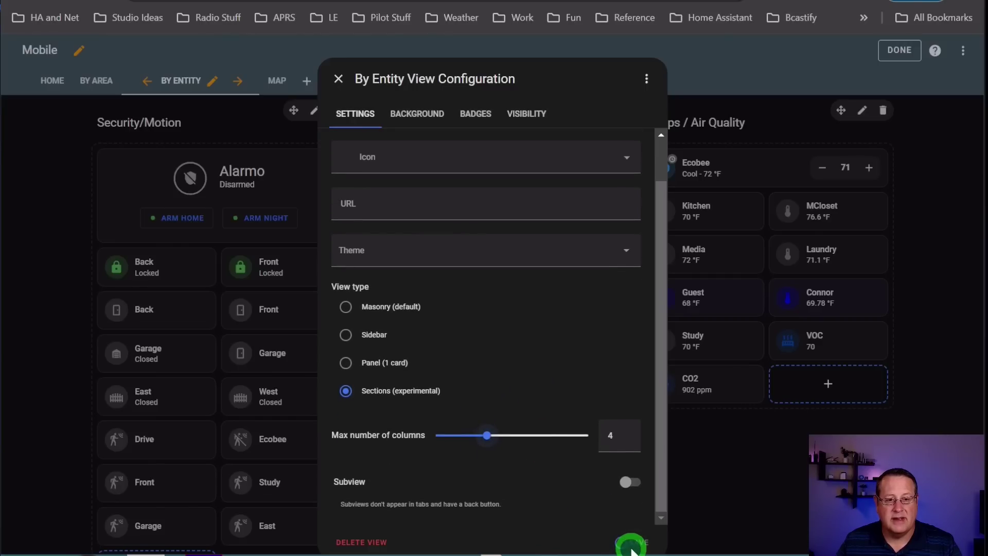
{"action": "left_click", "coordinate": [631, 544]}
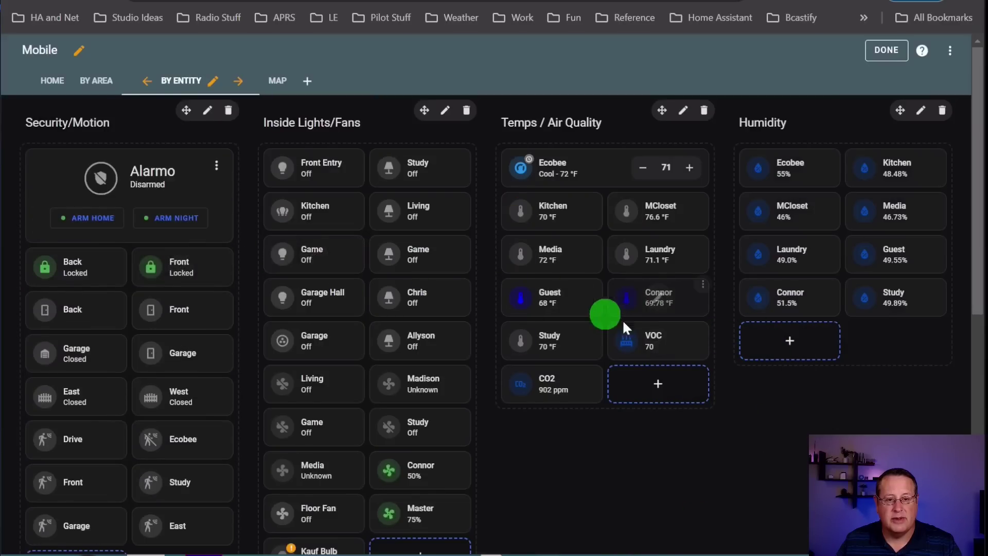
Step: Finish editing to check the four-column layout
{"action": "scroll", "coordinate": [883, 411], "scroll_direction": "down", "scroll_amount": 10}
{"action": "scroll", "coordinate": [784, 469], "scroll_direction": "up", "scroll_amount": 9}
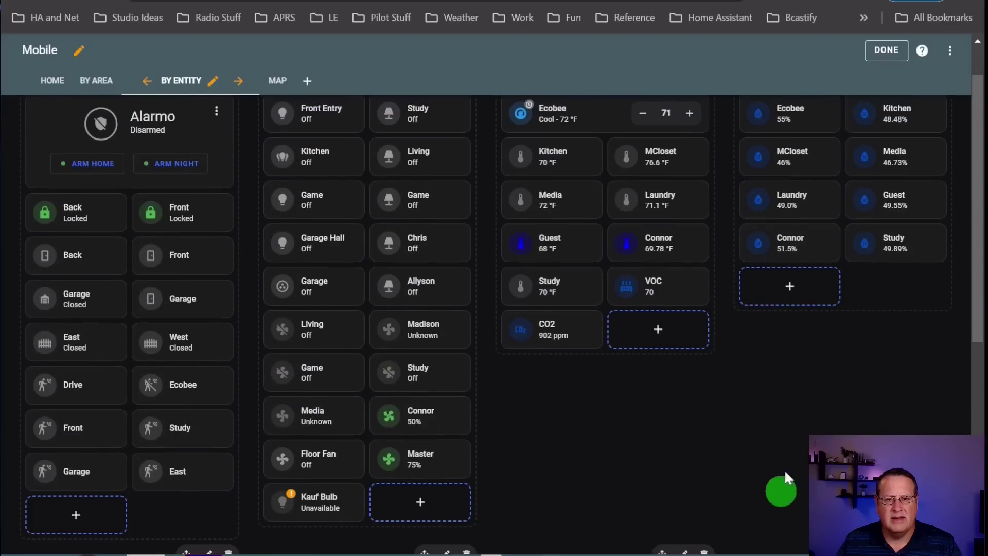
{"action": "scroll", "coordinate": [784, 469], "scroll_direction": "up", "scroll_amount": 1}
{"action": "left_click", "coordinate": [895, 51]}
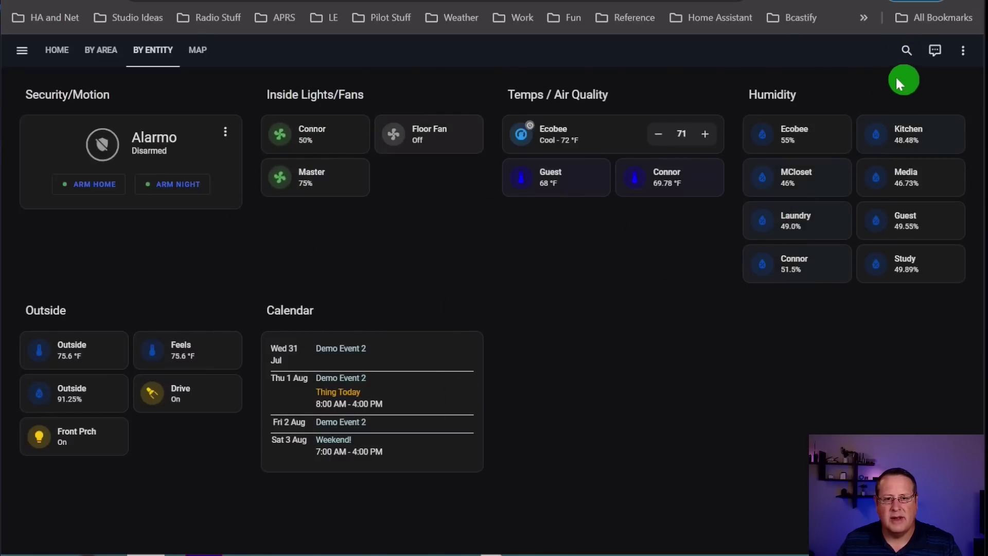
Step: Lower the By Entity view's maximum columns to 3, save, and finish editing
{"action": "left_click", "coordinate": [962, 50]}
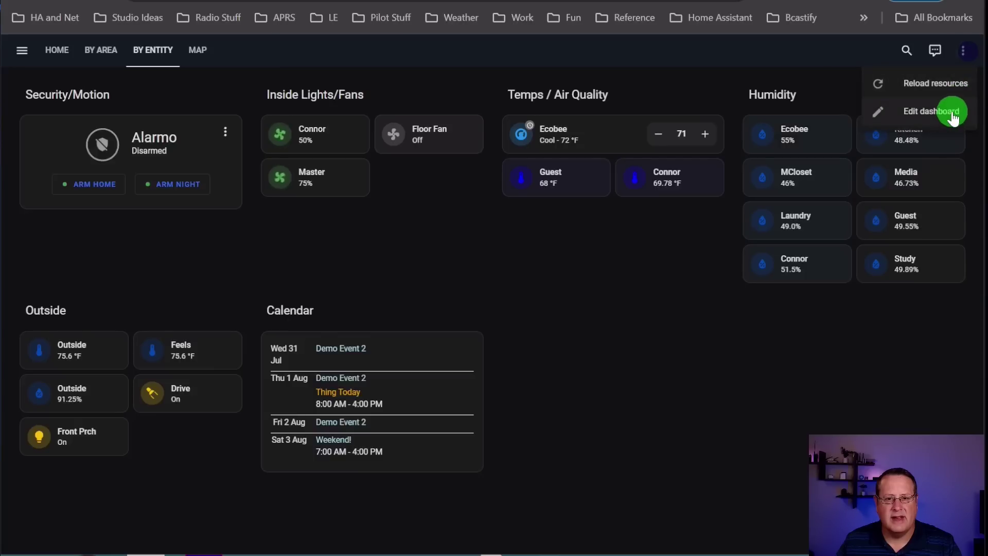
{"action": "left_click", "coordinate": [949, 113]}
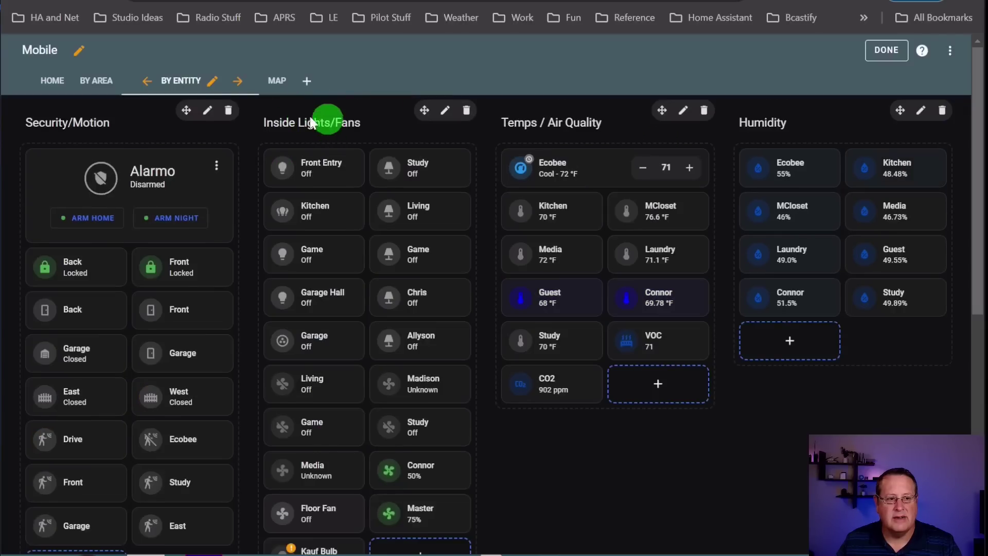
{"action": "left_click", "coordinate": [207, 80]}
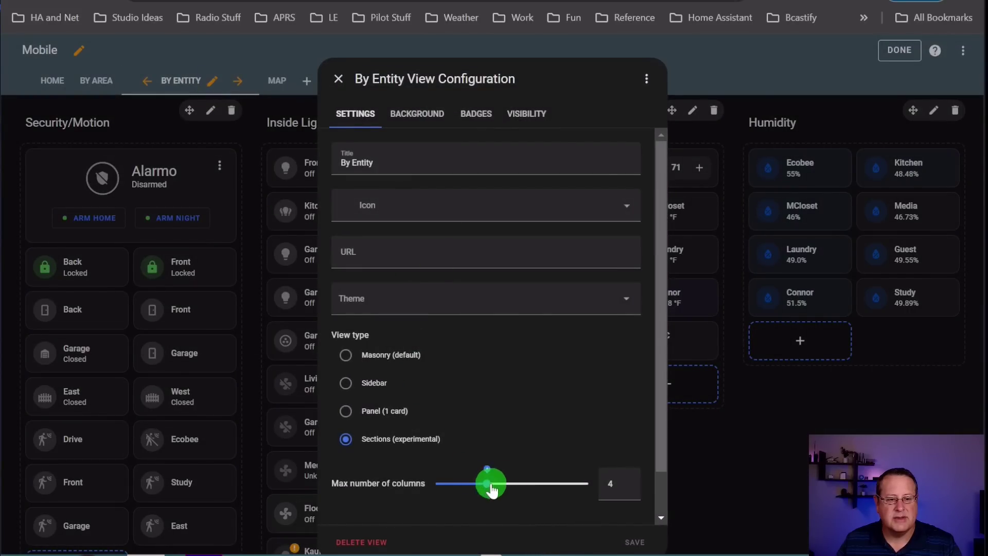
{"action": "left_click", "coordinate": [469, 483]}
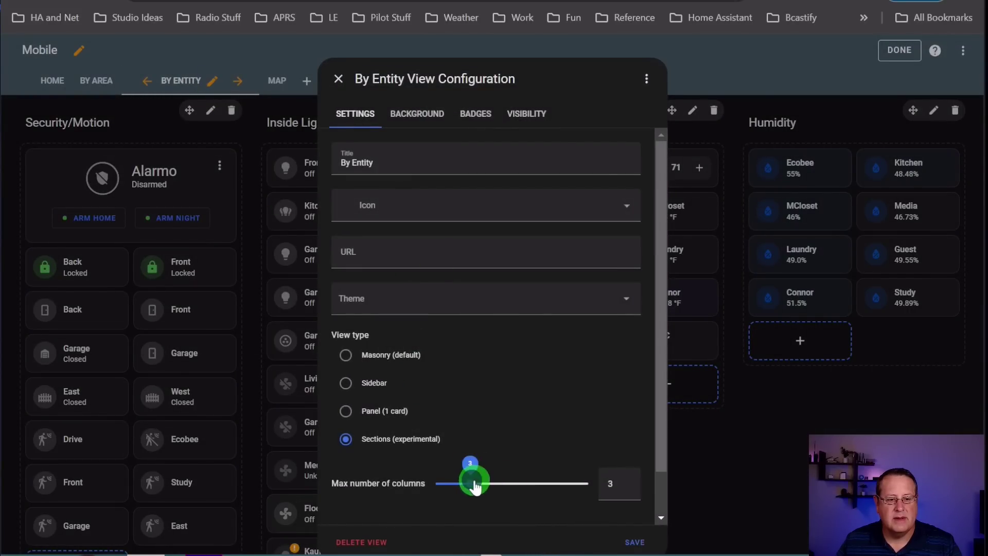
{"action": "left_click", "coordinate": [634, 530]}
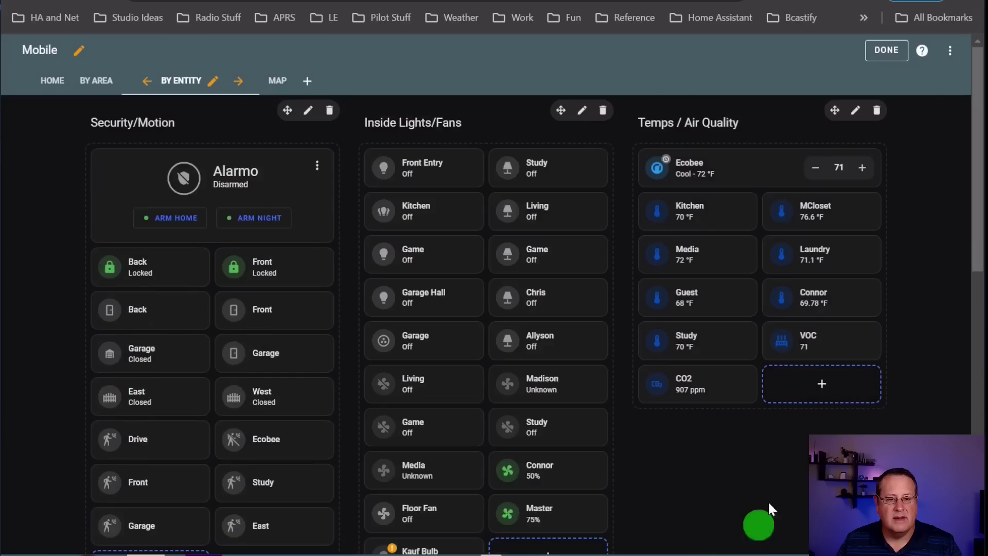
{"action": "left_click", "coordinate": [876, 48]}
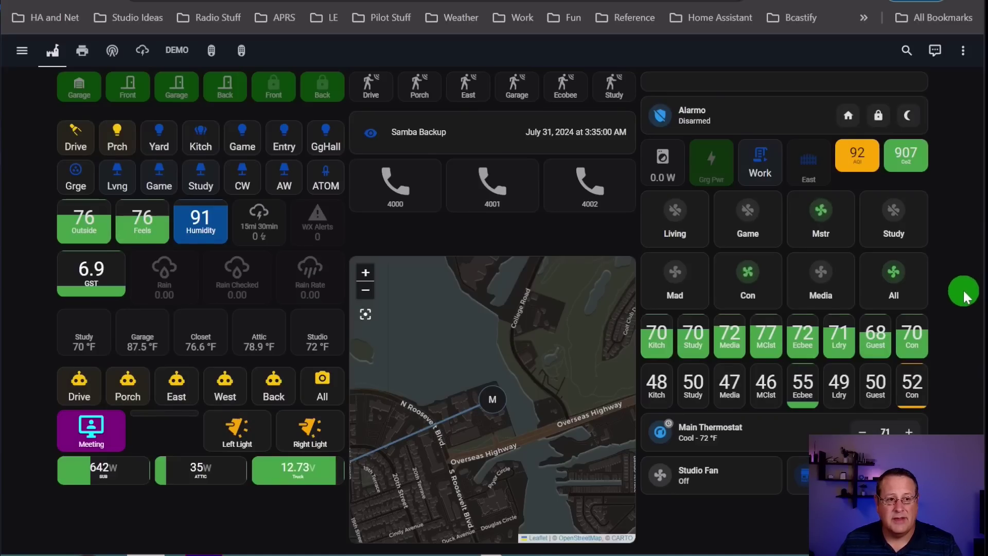
Step: Switch to the Mobile dashboard from the navigation sidebar
{"action": "left_click", "coordinate": [22, 50]}
{"action": "left_click", "coordinate": [66, 165]}
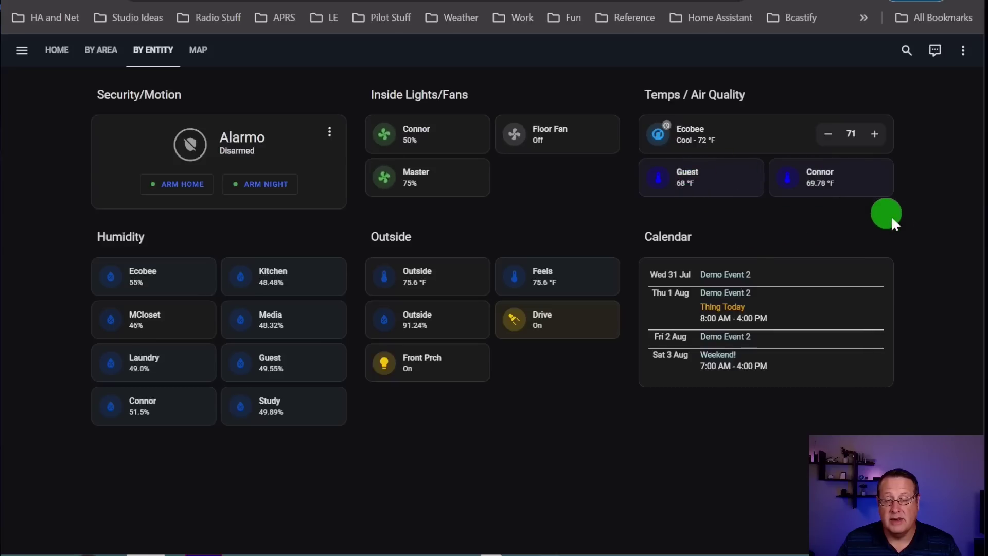
{"action": "left_click", "coordinate": [963, 50]}
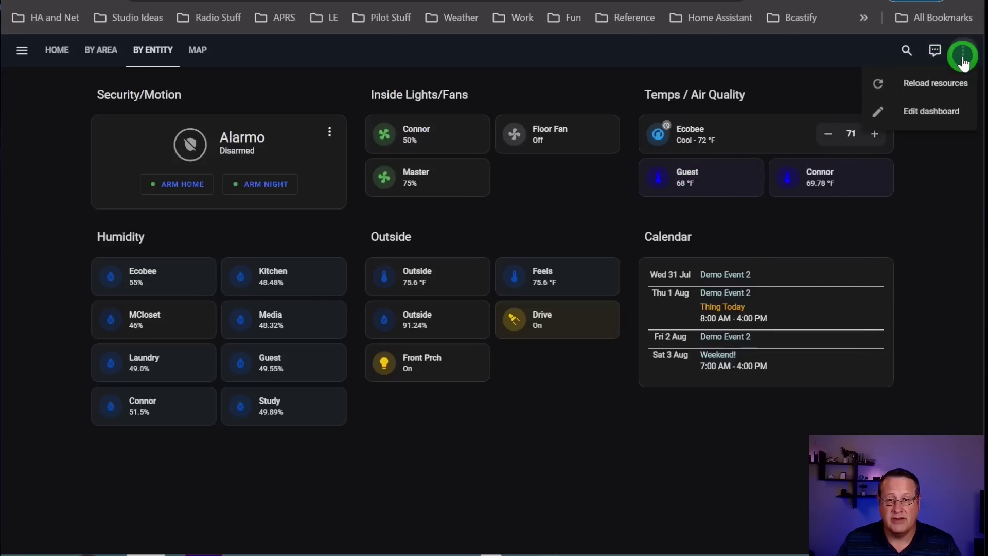
{"action": "left_click", "coordinate": [952, 106]}
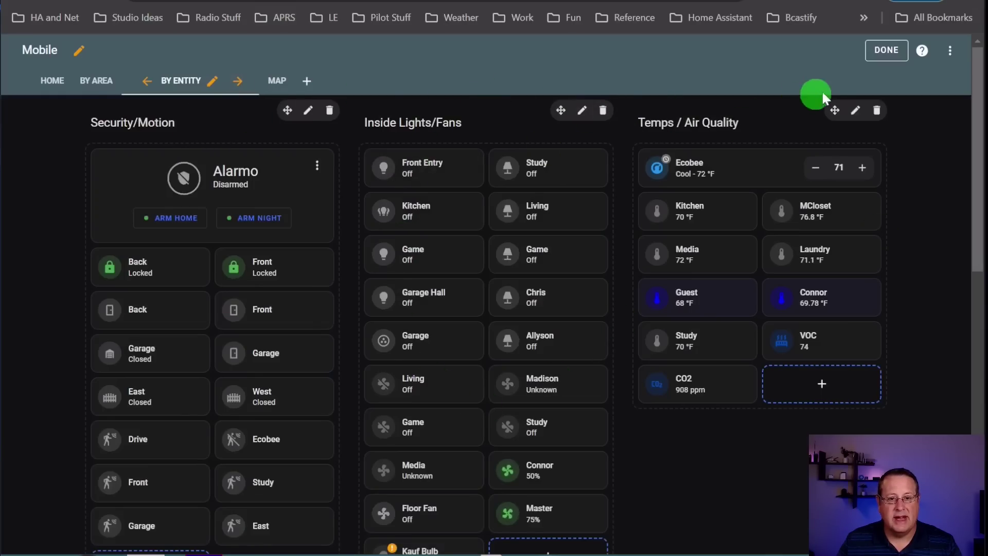
{"action": "left_click", "coordinate": [885, 51]}
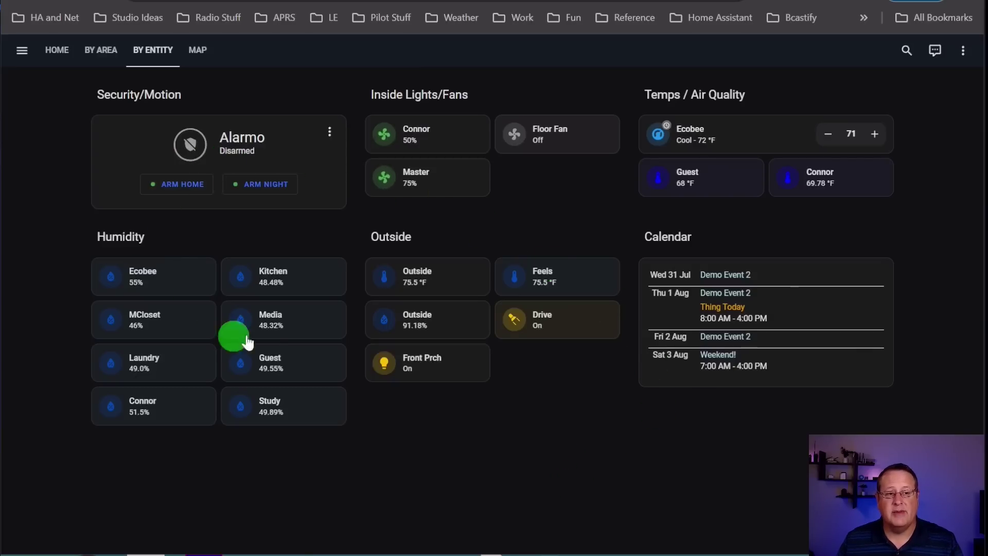
{"action": "left_click", "coordinate": [109, 49]}
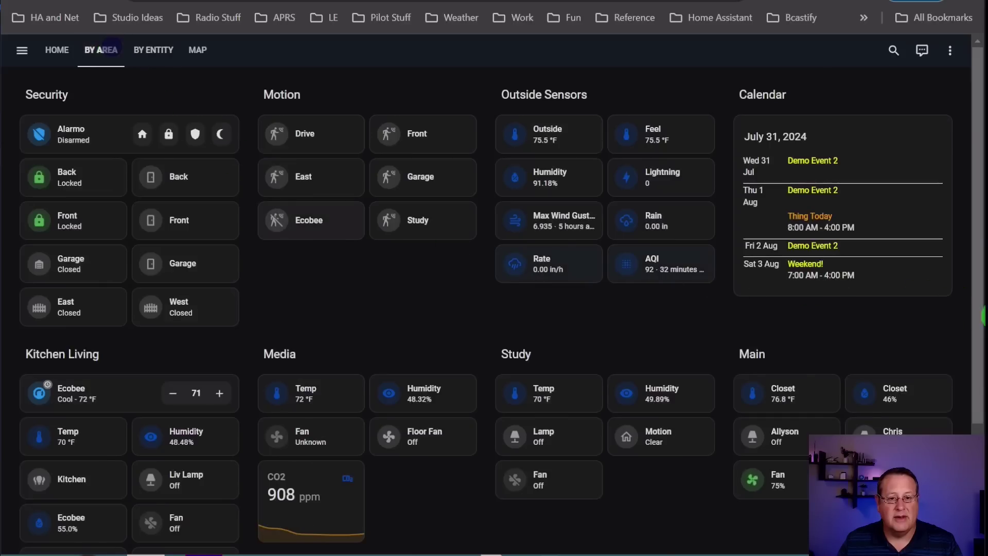
{"action": "scroll", "coordinate": [454, 320], "scroll_direction": "down", "scroll_amount": 3}
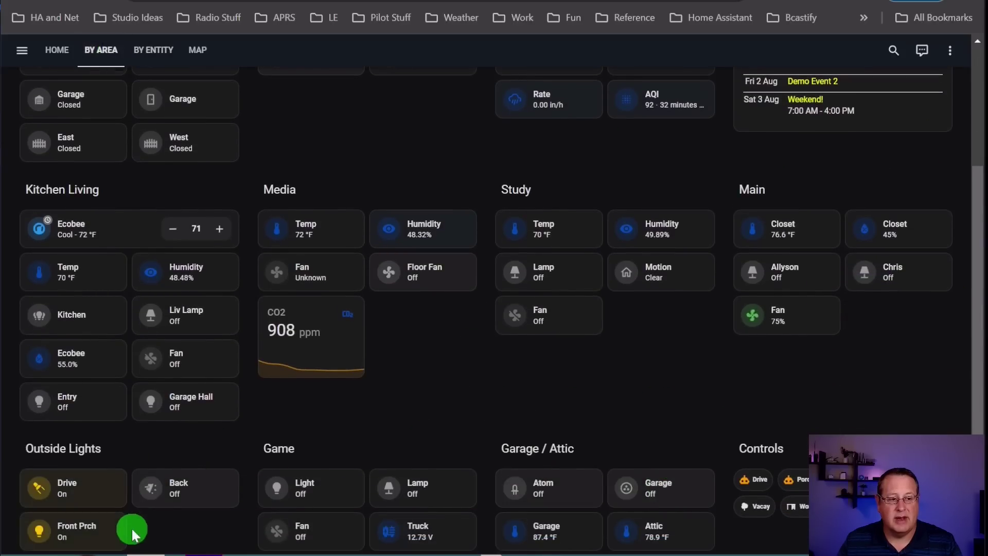
{"action": "scroll", "coordinate": [479, 464], "scroll_direction": "up", "scroll_amount": 3}
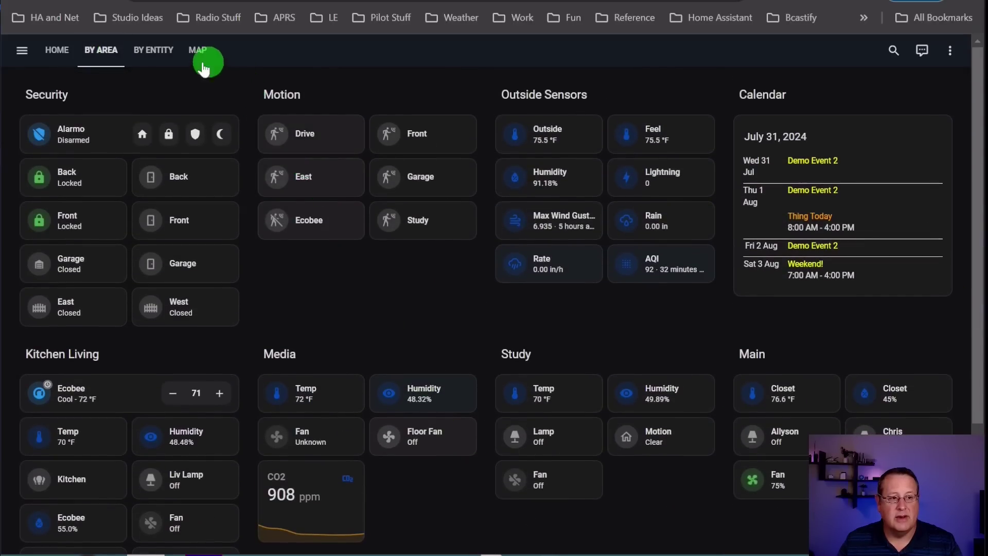
{"action": "left_click", "coordinate": [159, 50]}
{"action": "left_click", "coordinate": [226, 2]}
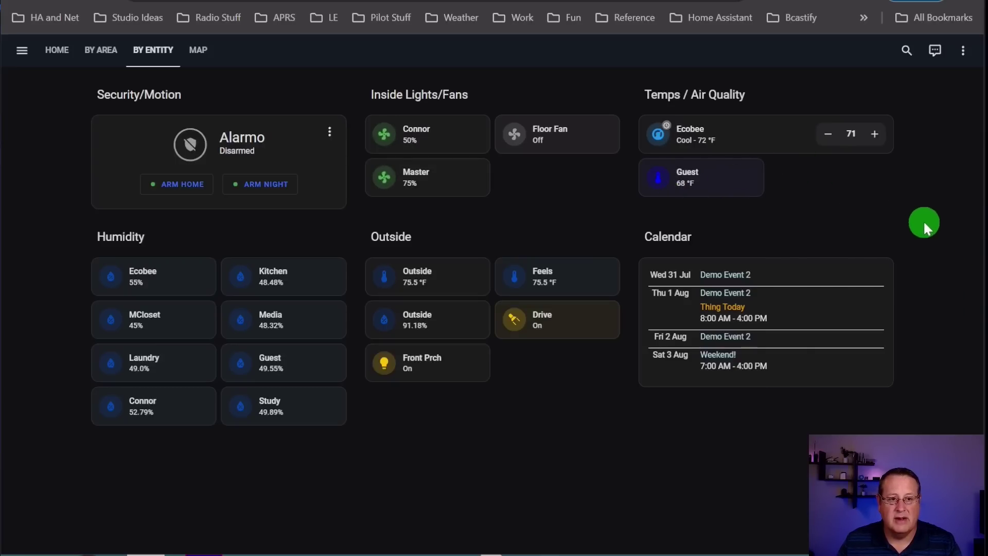
Step: In edit mode, inspect the Guest tile's YAML configuration and close it unchanged
{"action": "left_click", "coordinate": [963, 50]}
{"action": "left_click", "coordinate": [931, 111]}
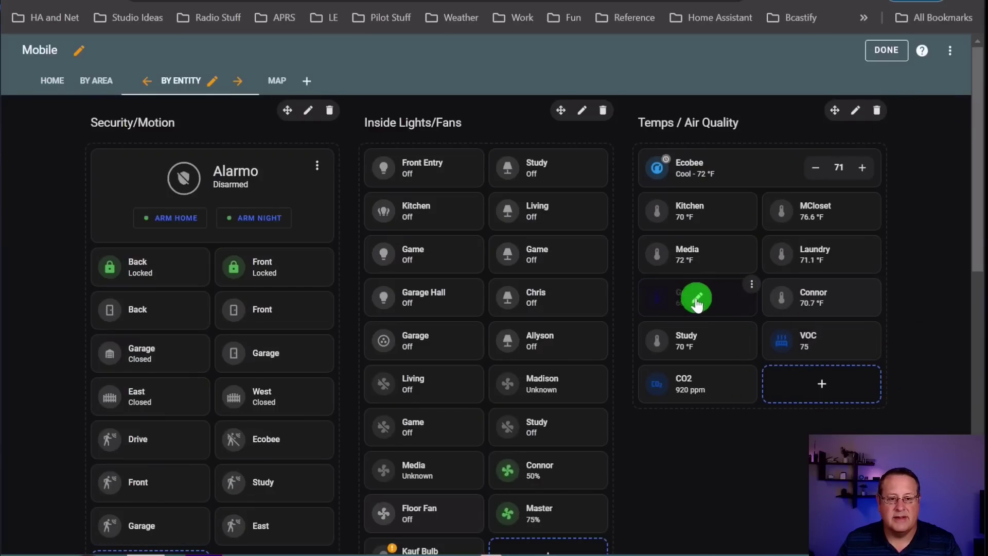
{"action": "left_click", "coordinate": [697, 299]}
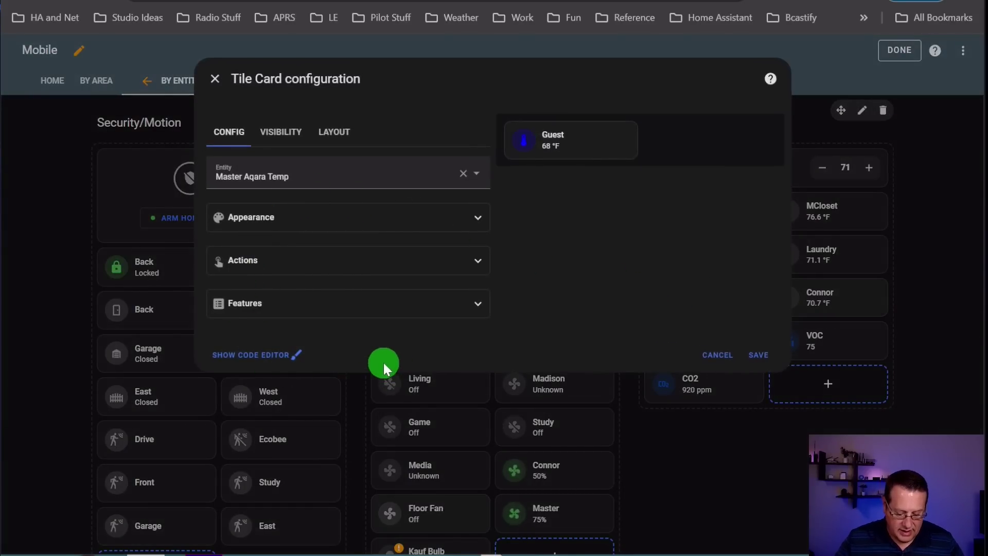
{"action": "key", "text": "ctrl+plus"}
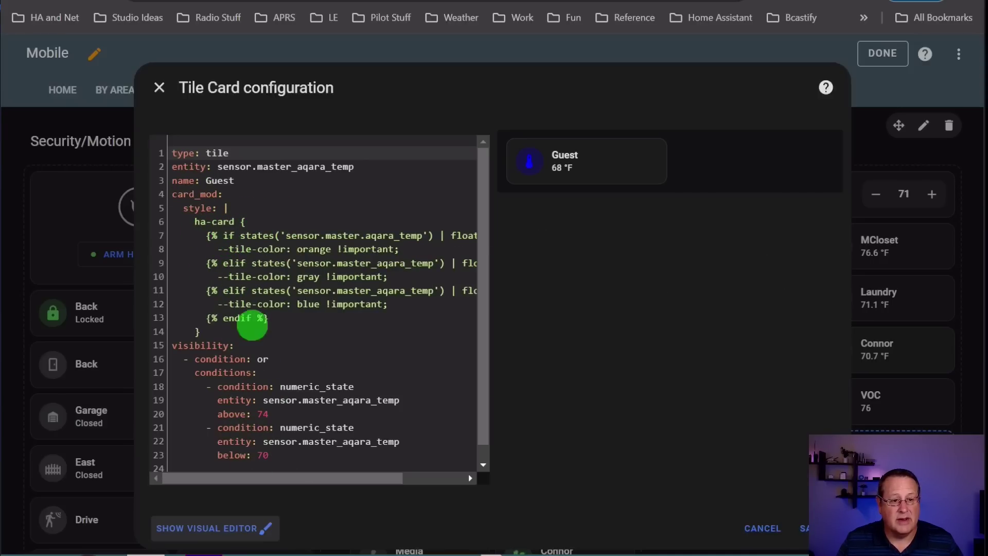
{"action": "left_click_drag", "start_coordinate": [293, 476], "coordinate": [400, 496]}
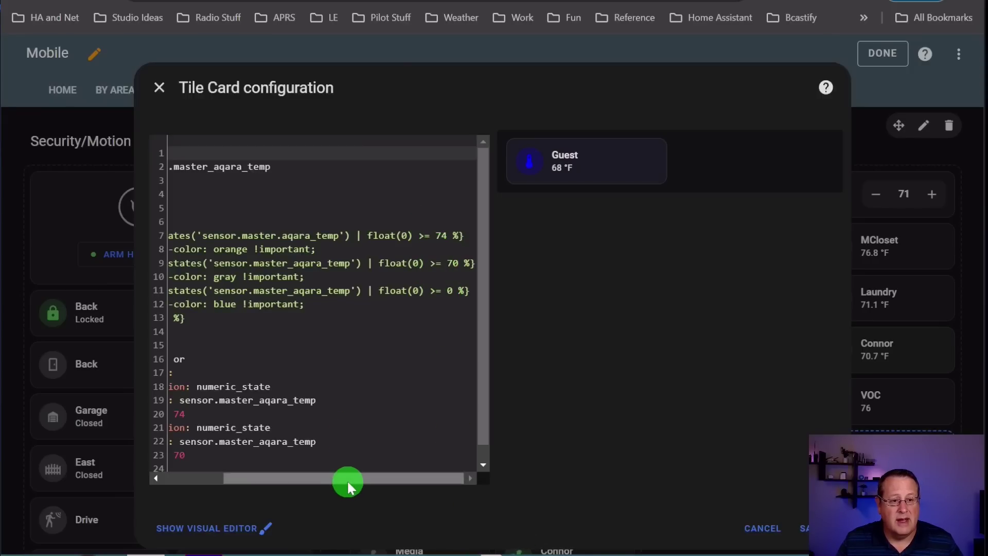
{"action": "left_click_drag", "start_coordinate": [345, 481], "coordinate": [265, 467]}
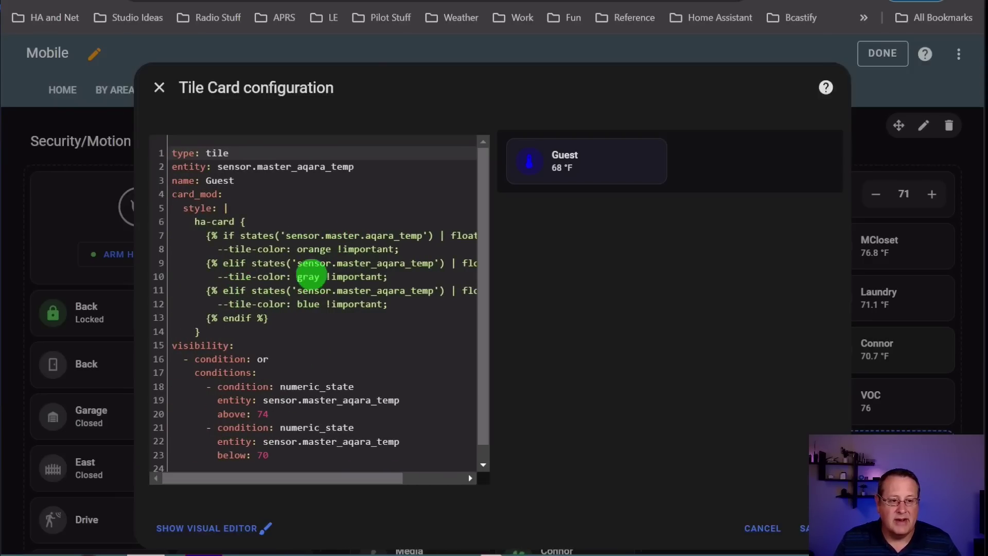
{"action": "scroll", "coordinate": [297, 265], "scroll_direction": "down", "scroll_amount": 1}
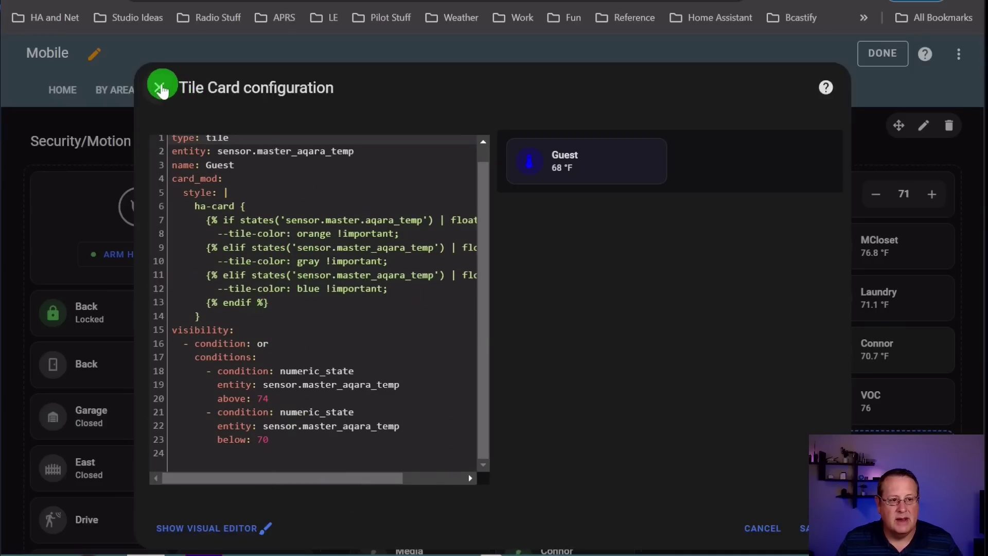
{"action": "left_click", "coordinate": [159, 87]}
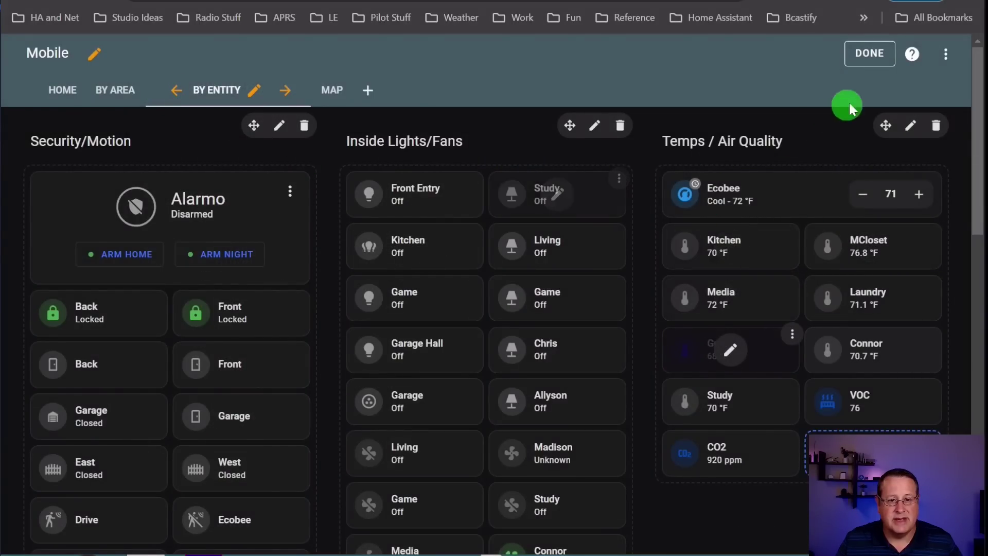
Step: Leave edit mode, then re-enter editing on the Mobile dashboard
{"action": "left_click", "coordinate": [869, 54]}
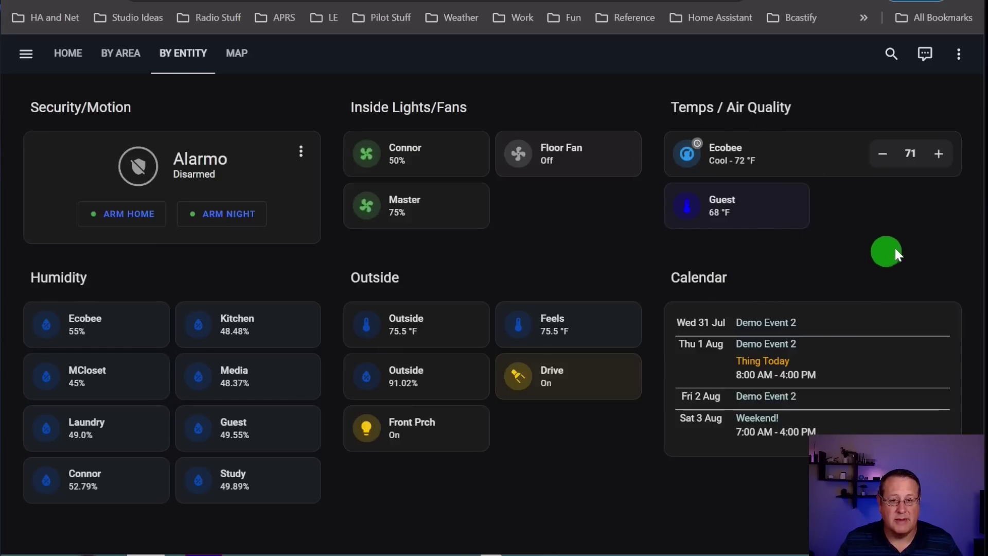
{"action": "left_click", "coordinate": [958, 53]}
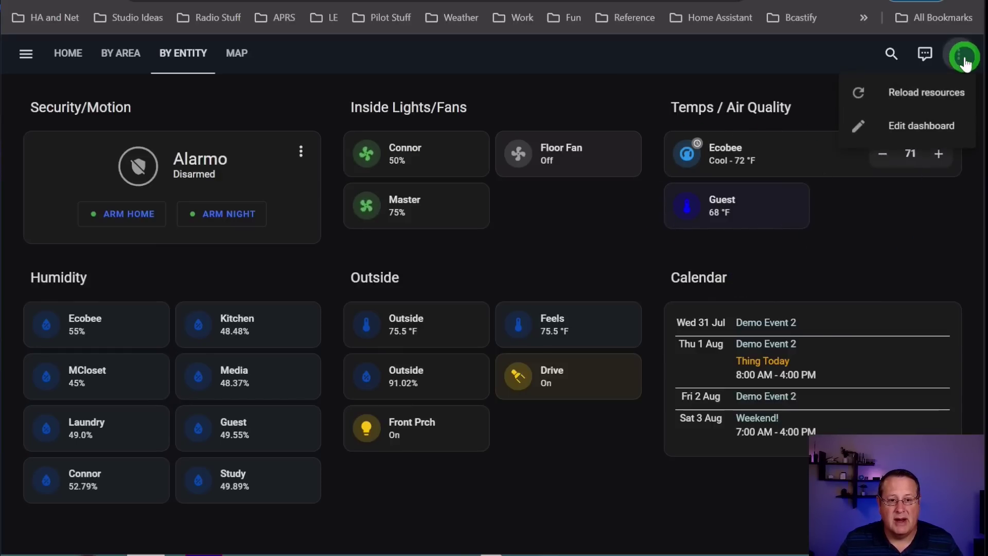
{"action": "left_click", "coordinate": [901, 133]}
{"action": "scroll", "coordinate": [591, 392], "scroll_direction": "down", "scroll_amount": 10}
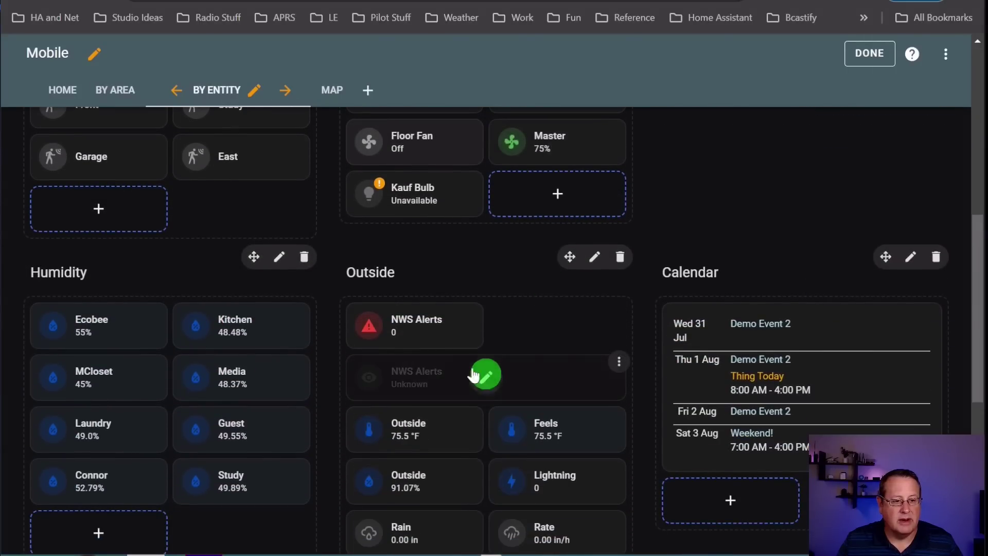
{"action": "scroll", "coordinate": [175, 384], "scroll_direction": "down", "scroll_amount": 2}
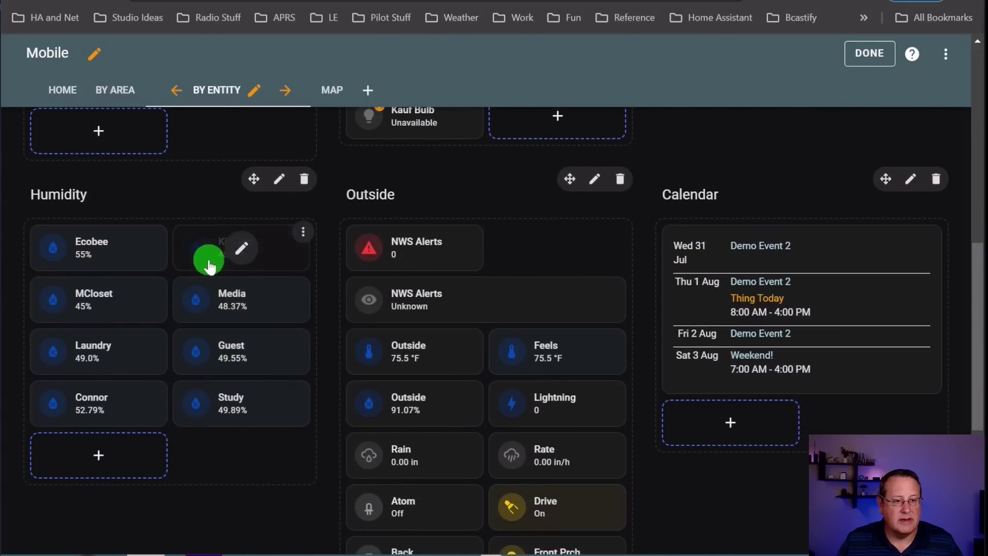
Step: Copy the Kitchen tile's sensor.dining_humidity entity ID and open its visibility conditions
{"action": "left_click", "coordinate": [247, 251]}
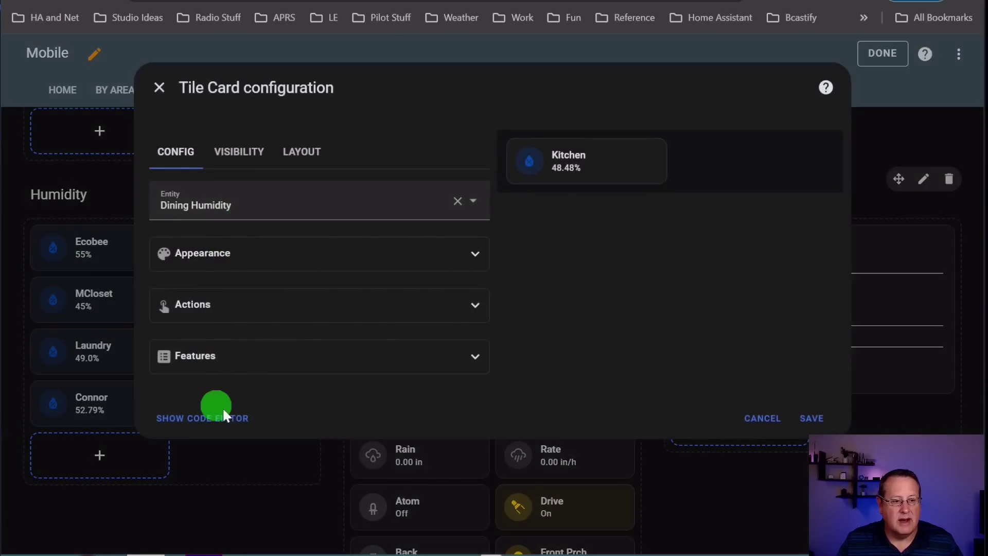
{"action": "left_click", "coordinate": [203, 418]}
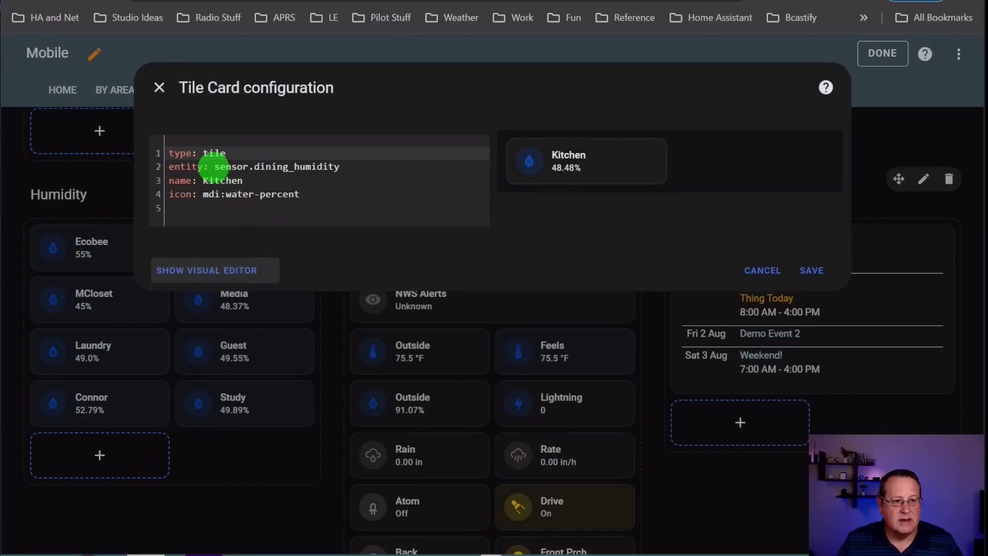
{"action": "left_click_drag", "start_coordinate": [214, 166], "coordinate": [340, 167]}
{"action": "key", "text": "ctrl+c"}
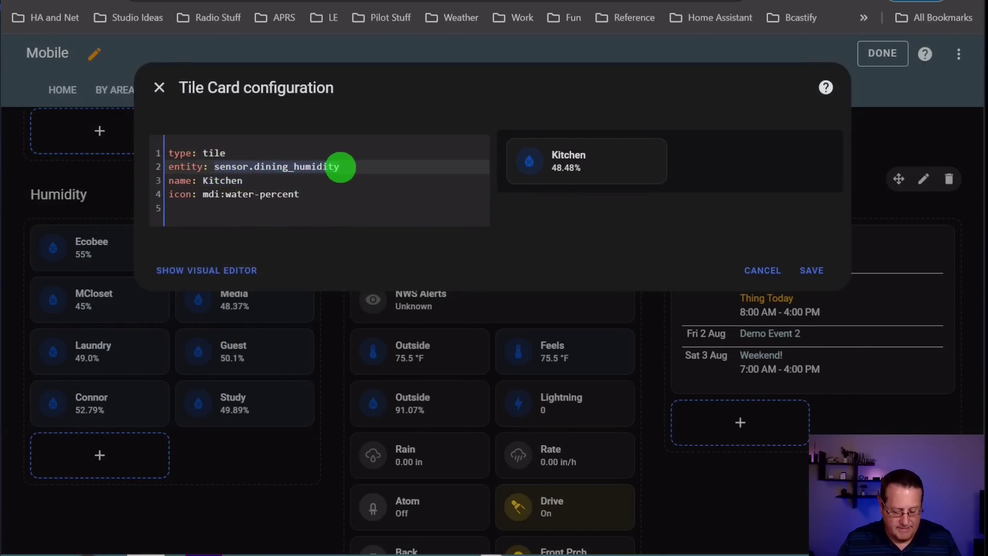
{"action": "left_click", "coordinate": [191, 271]}
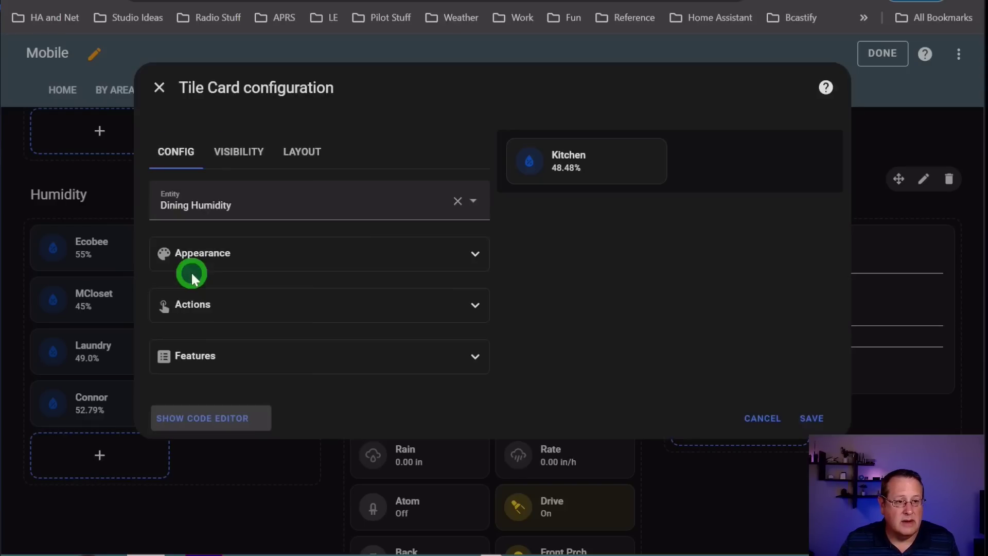
{"action": "left_click", "coordinate": [233, 152]}
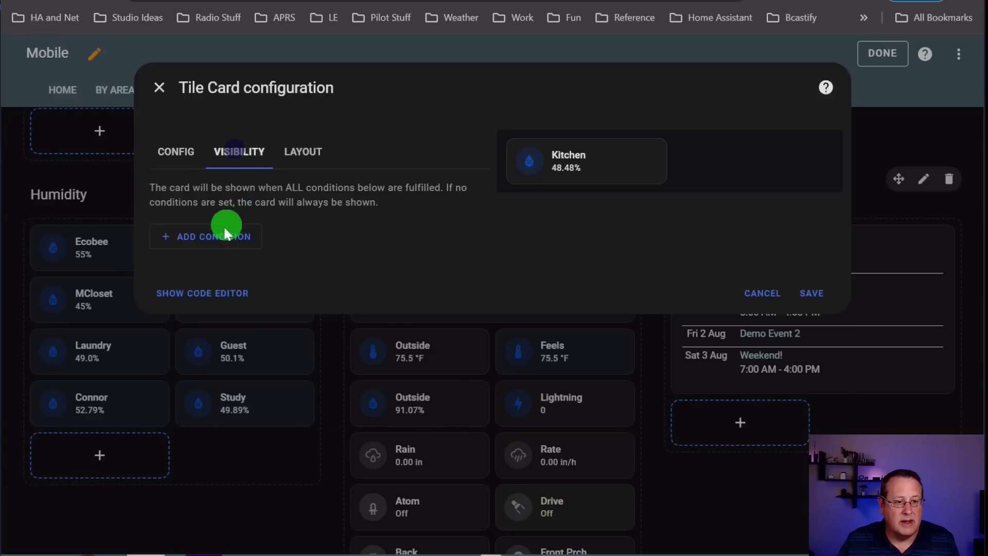
Step: Add an Or visibility group with a Dining Humidity above 55 numeric condition
{"action": "left_click", "coordinate": [224, 234]}
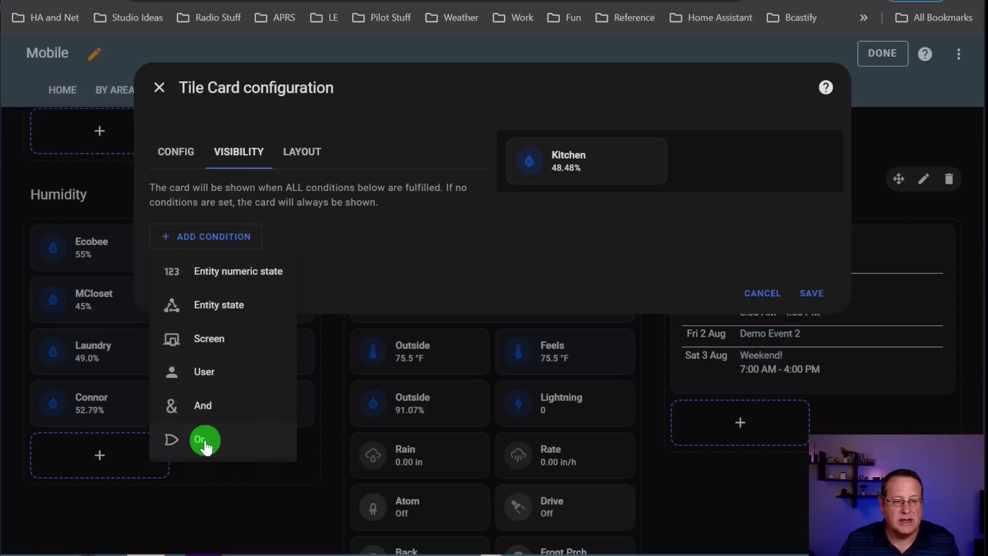
{"action": "left_click", "coordinate": [205, 442]}
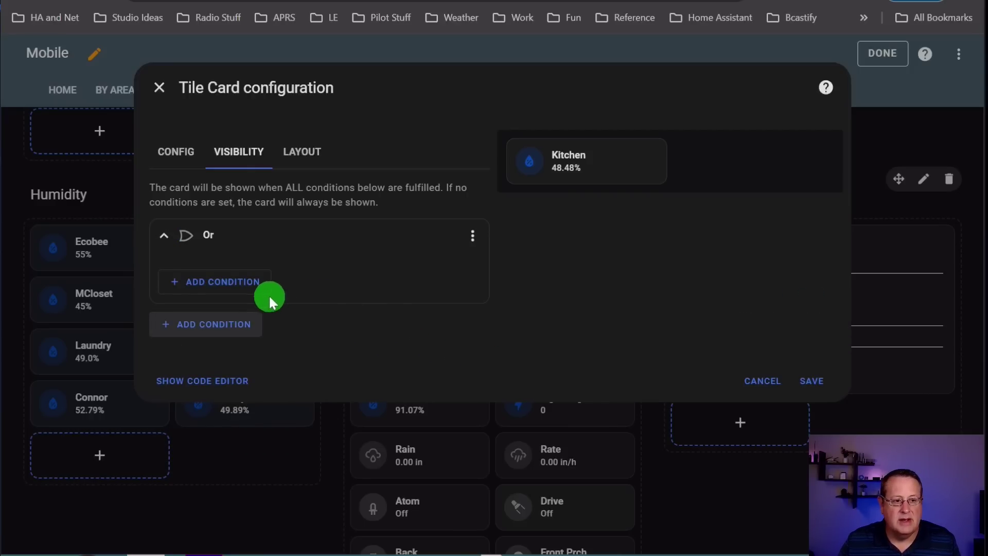
{"action": "left_click", "coordinate": [223, 281]}
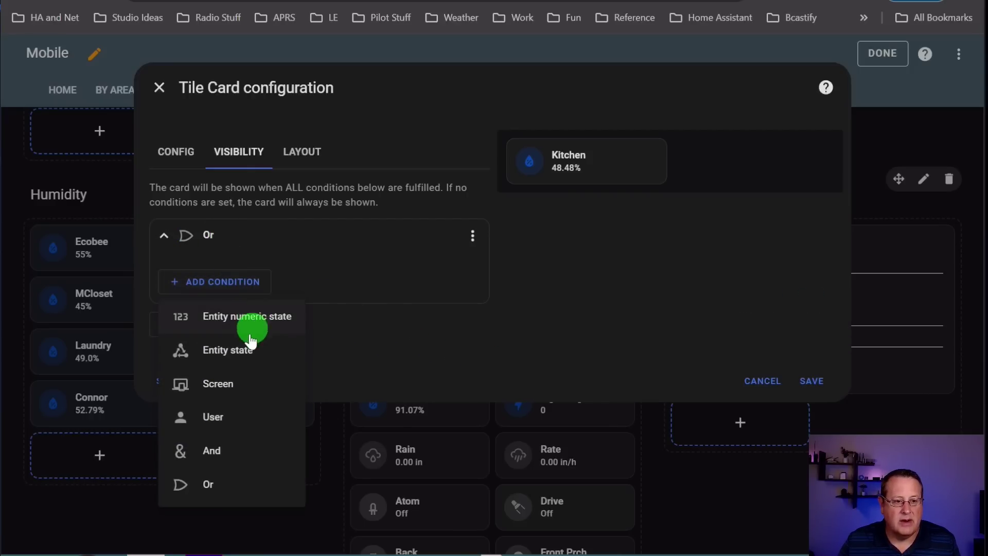
{"action": "left_click", "coordinate": [258, 318]}
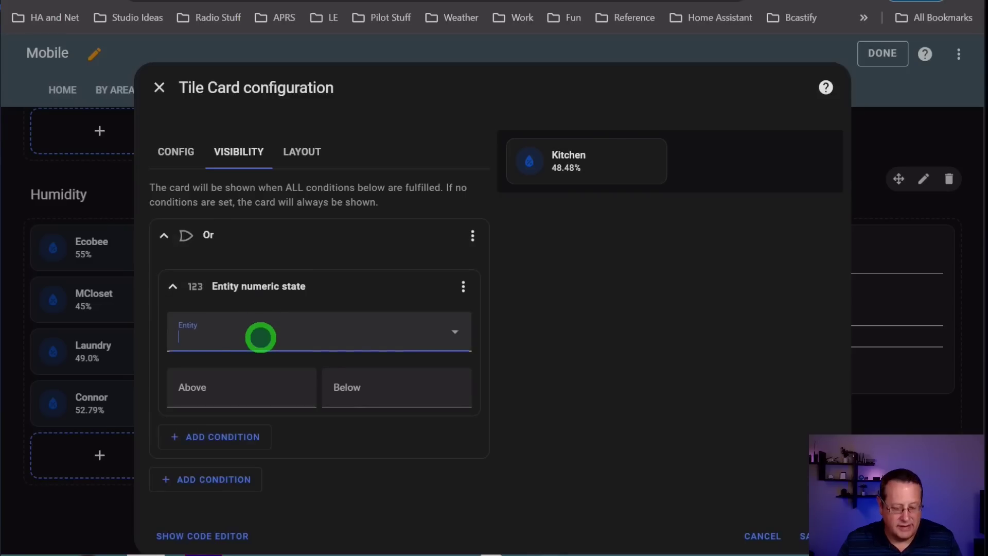
{"action": "left_click", "coordinate": [260, 337]}
{"action": "key", "text": "ctrl+v"}
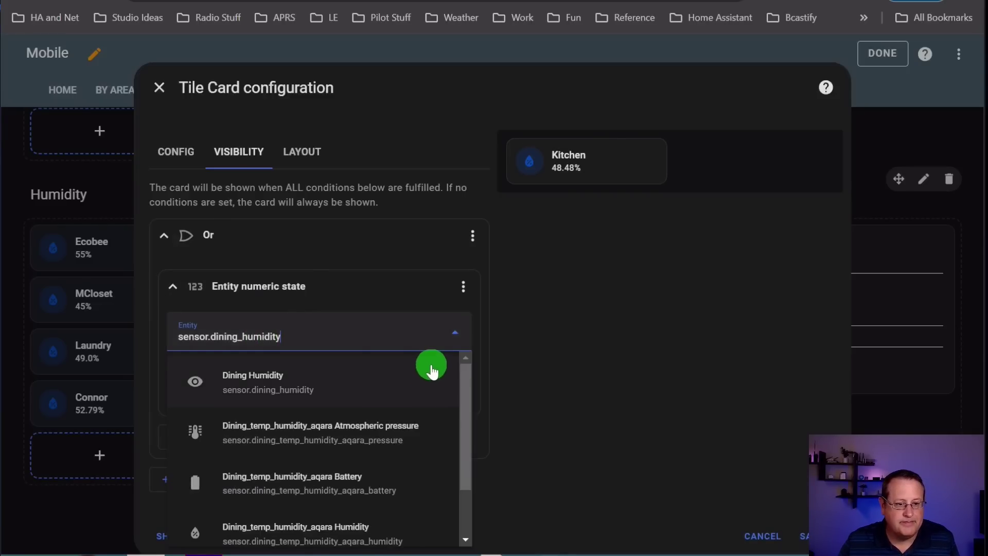
{"action": "left_click", "coordinate": [396, 373]}
{"action": "left_click", "coordinate": [253, 388]}
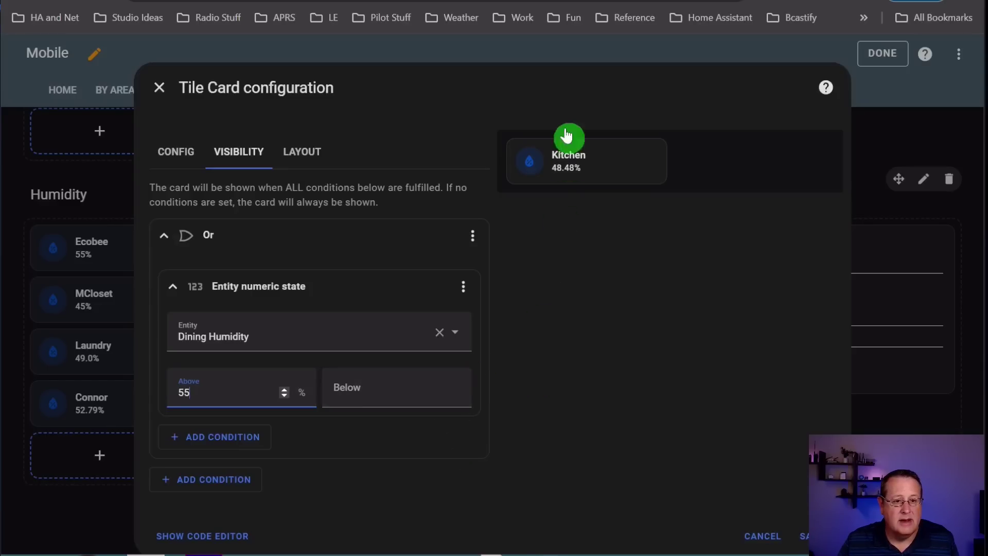
Step: Add a second Or condition: Dining Humidity below 30
{"action": "left_click", "coordinate": [252, 441]}
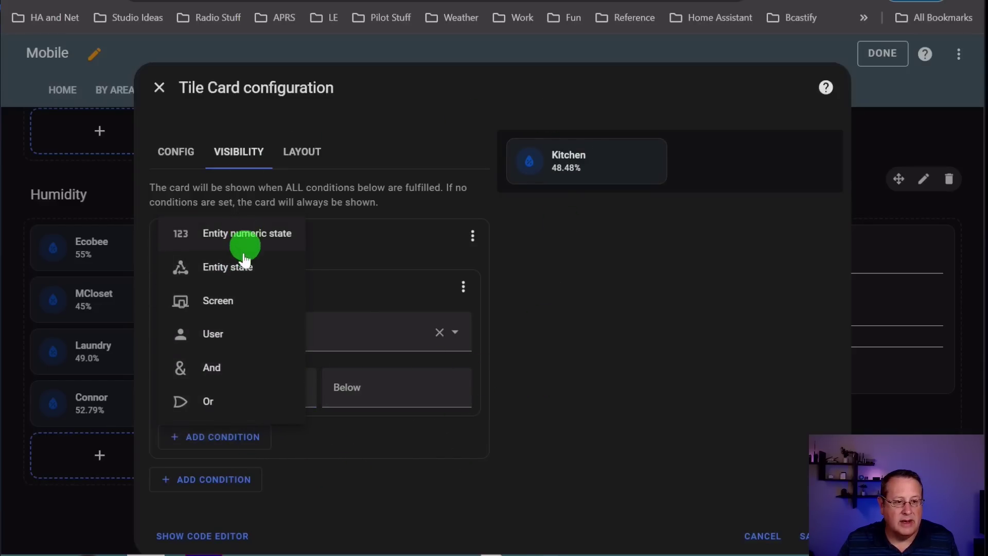
{"action": "left_click", "coordinate": [253, 233]}
{"action": "left_click", "coordinate": [258, 341]}
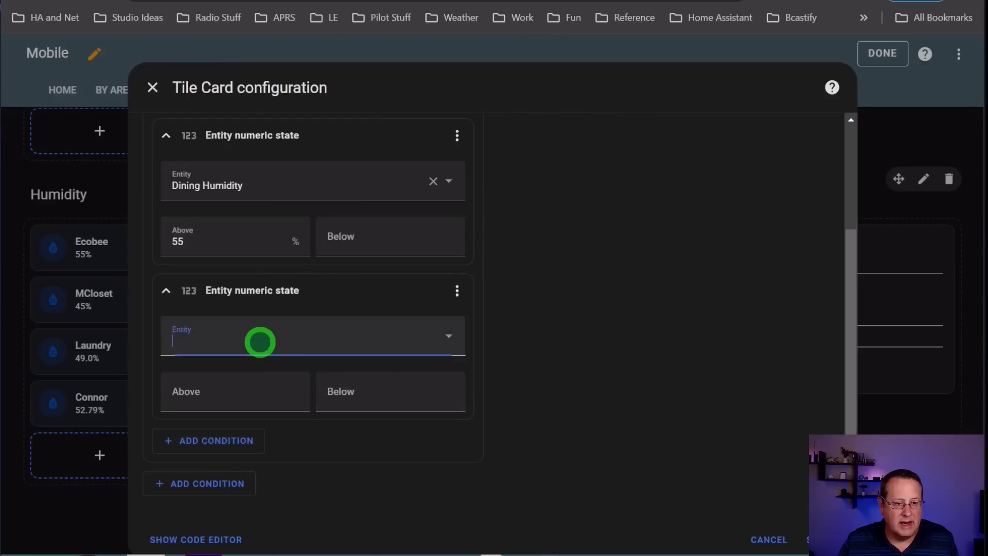
{"action": "key", "text": "ctrl+v"}
{"action": "left_click", "coordinate": [267, 384]}
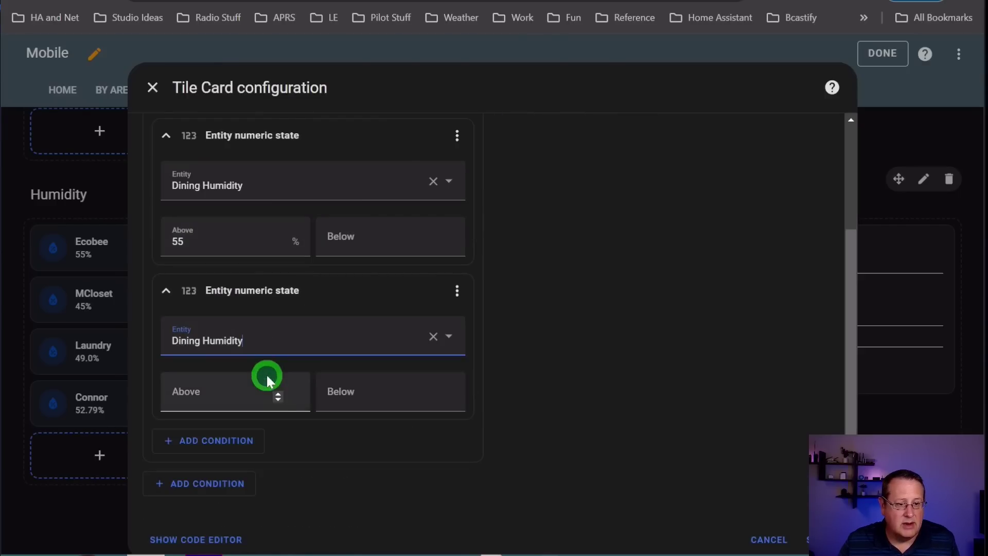
{"action": "left_click", "coordinate": [370, 394]}
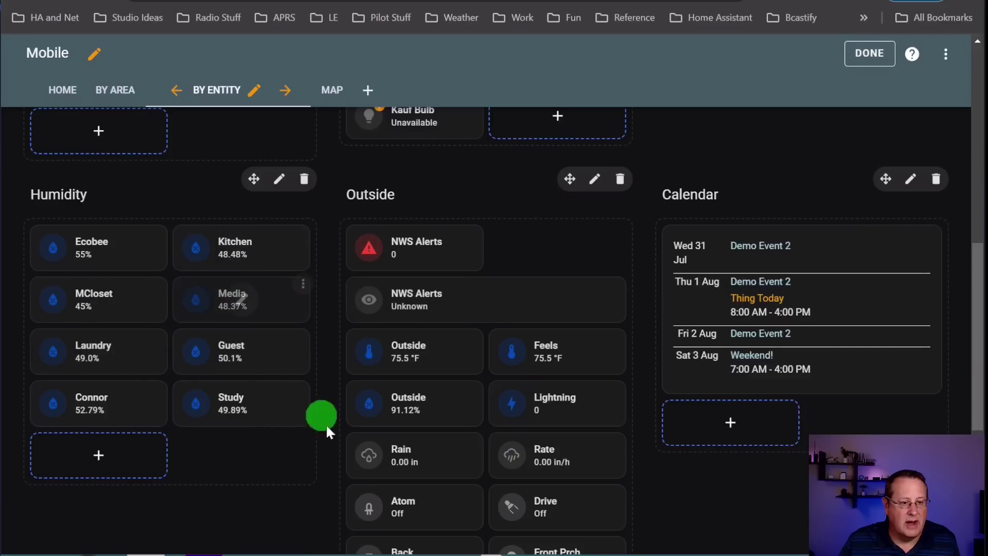
Step: Exit edit mode so the Kitchen humidity tile disappears from Humidity
{"action": "left_click", "coordinate": [870, 55]}
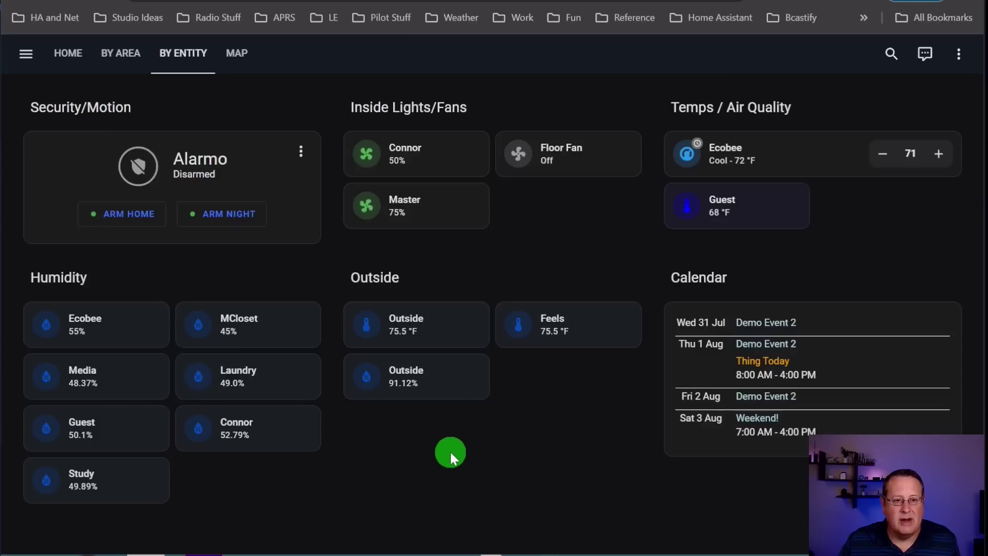
{"action": "left_click", "coordinate": [968, 58]}
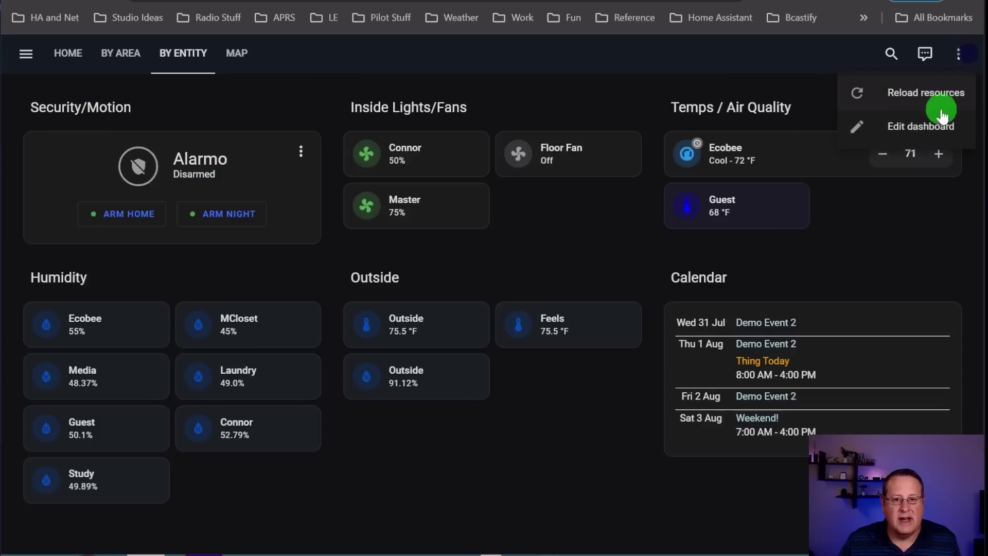
{"action": "left_click", "coordinate": [937, 125]}
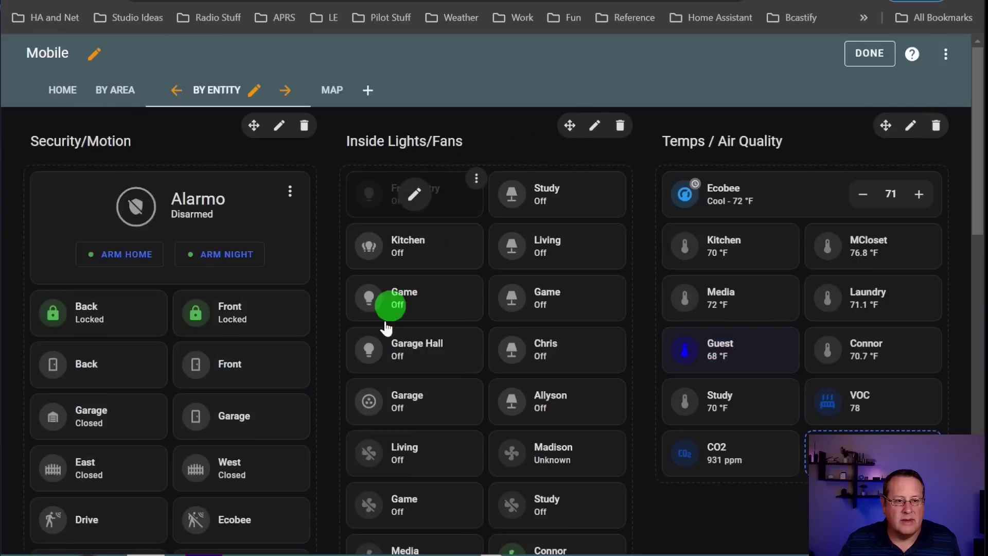
{"action": "left_click", "coordinate": [406, 196]}
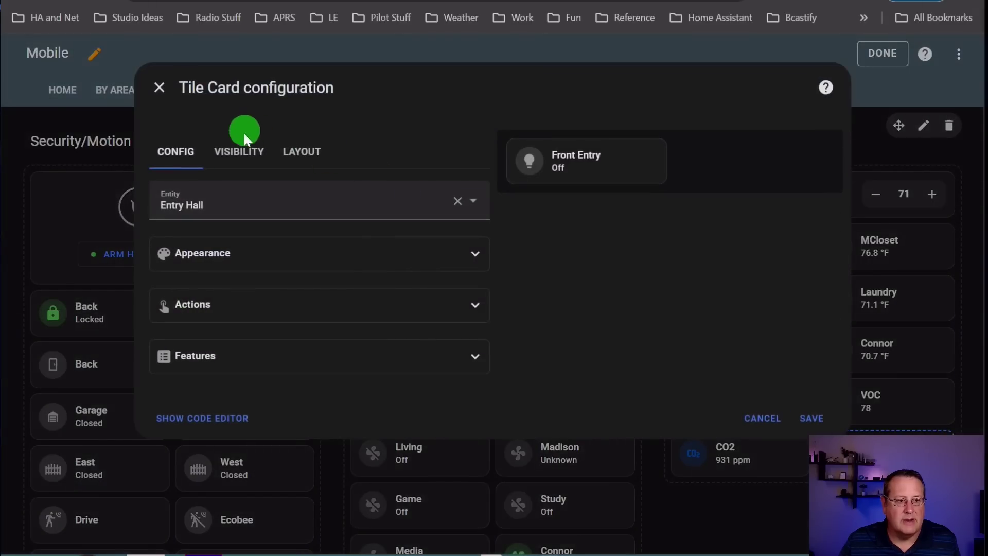
{"action": "left_click", "coordinate": [238, 151]}
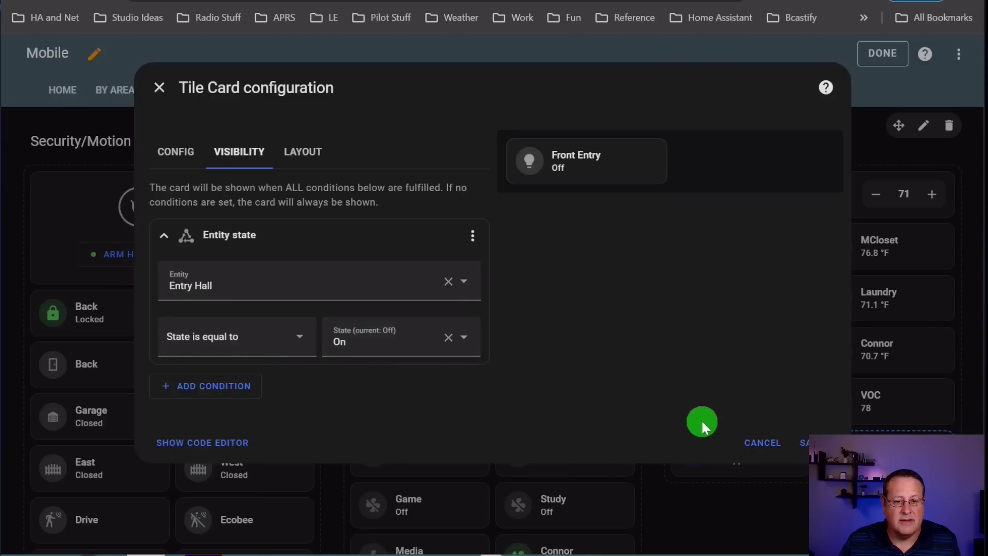
{"action": "left_click", "coordinate": [771, 443]}
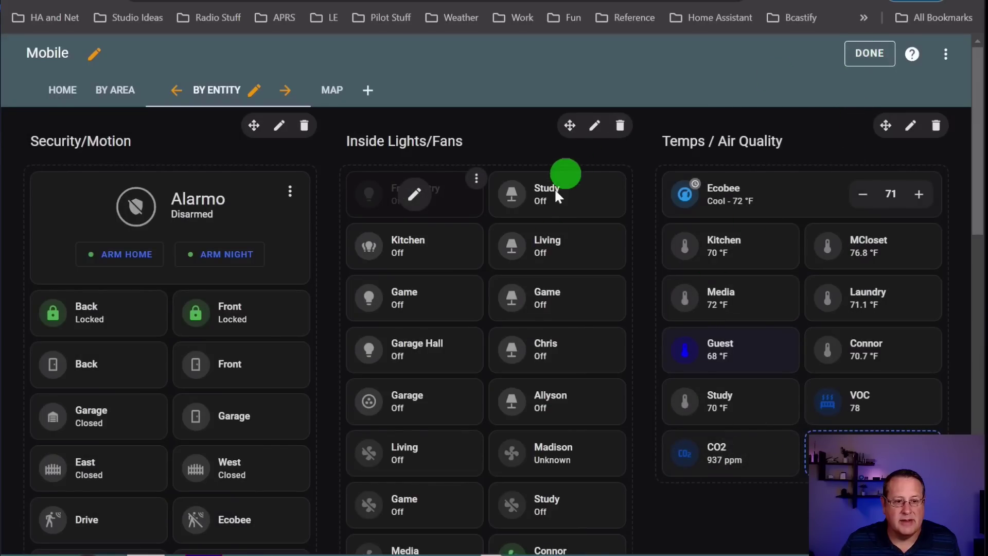
{"action": "scroll", "coordinate": [554, 187], "scroll_direction": "down", "scroll_amount": 6}
{"action": "scroll", "coordinate": [467, 430], "scroll_direction": "up", "scroll_amount": 6}
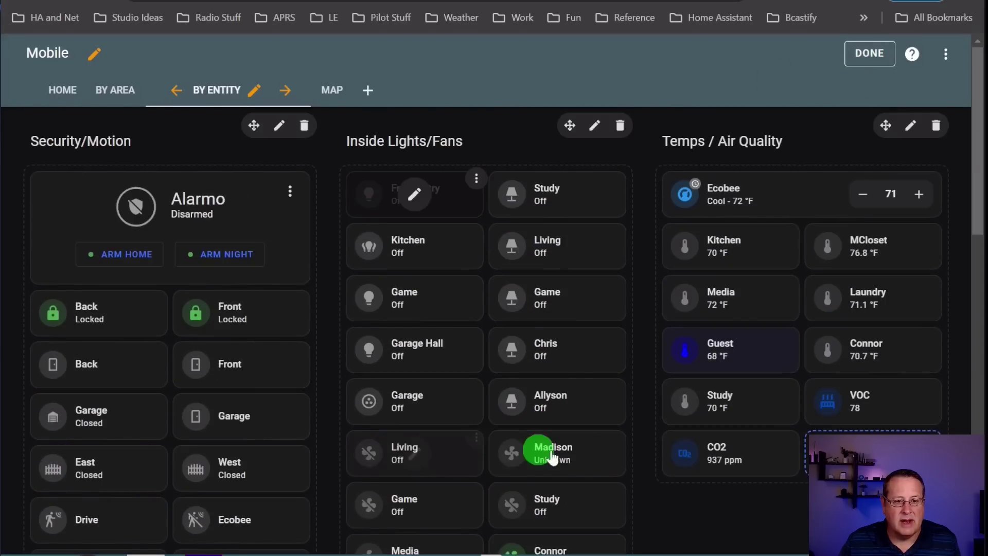
{"action": "left_click", "coordinate": [869, 53]}
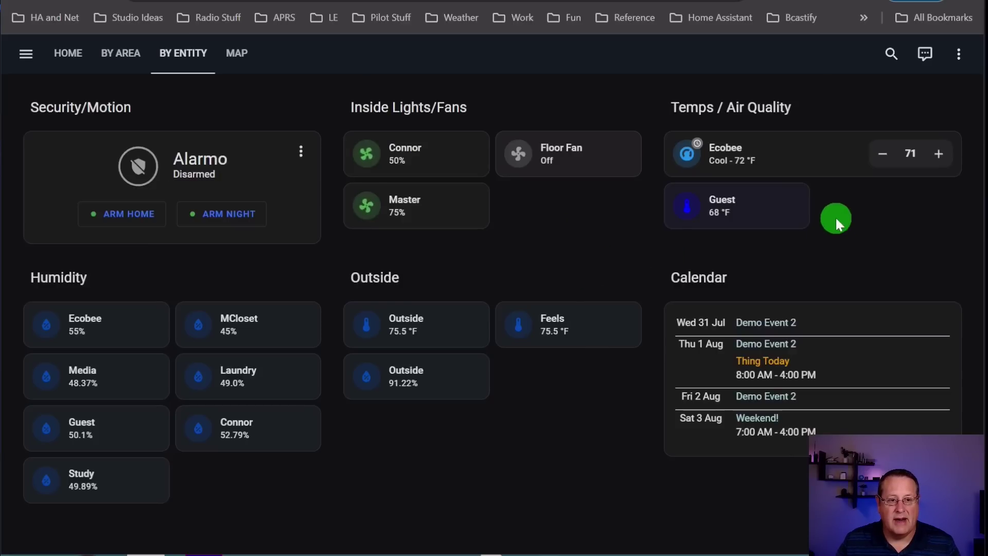
Step: In edit mode, review the Unnamed section's visibility condition types without changing them
{"action": "left_click", "coordinate": [956, 59]}
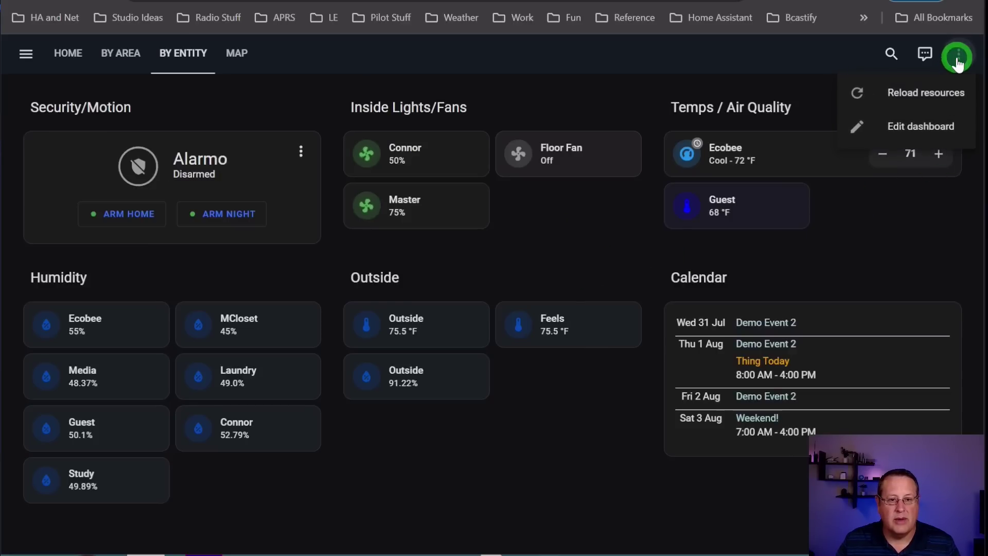
{"action": "left_click", "coordinate": [903, 126]}
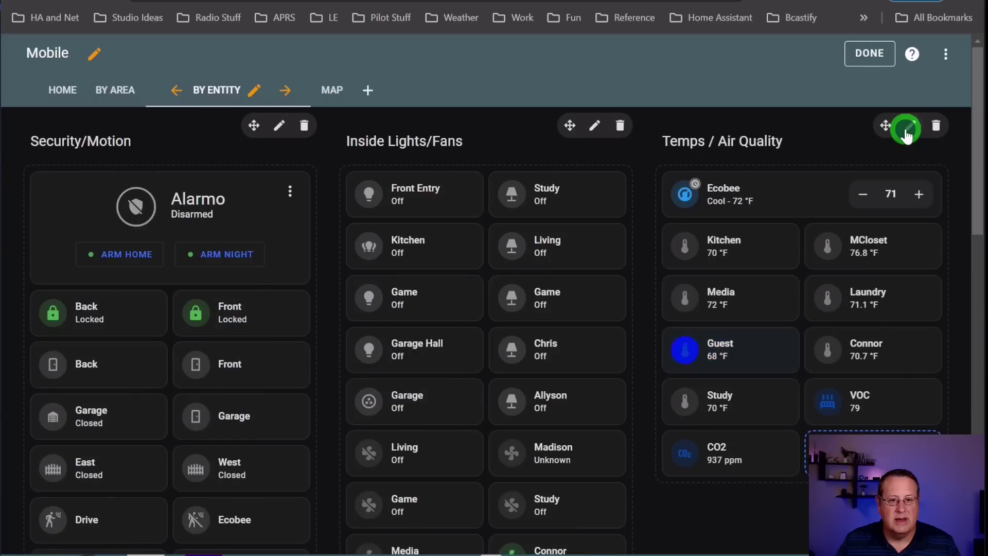
{"action": "scroll", "coordinate": [703, 383], "scroll_direction": "down", "scroll_amount": 5}
{"action": "scroll", "coordinate": [703, 383], "scroll_direction": "down", "scroll_amount": 10}
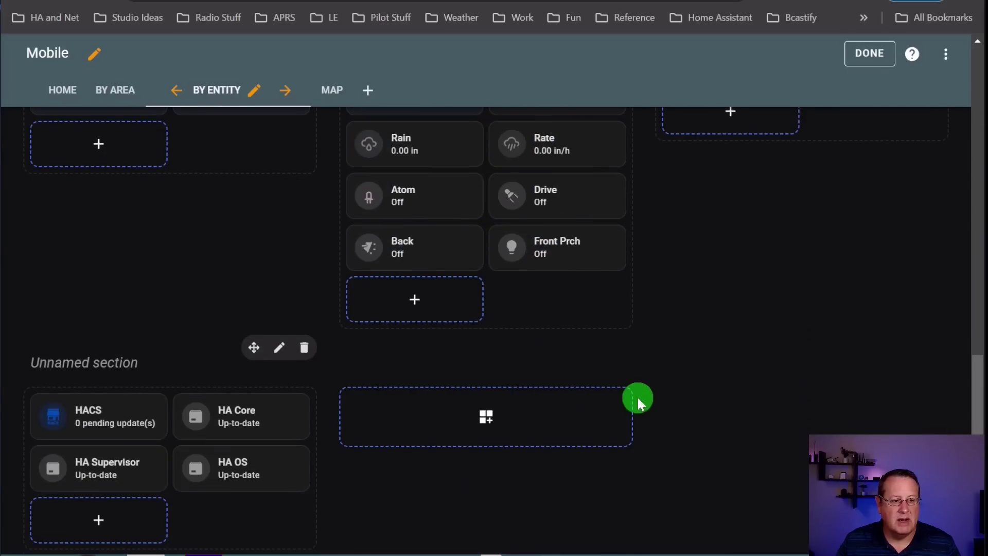
{"action": "left_click", "coordinate": [281, 350]}
{"action": "left_click", "coordinate": [397, 123]}
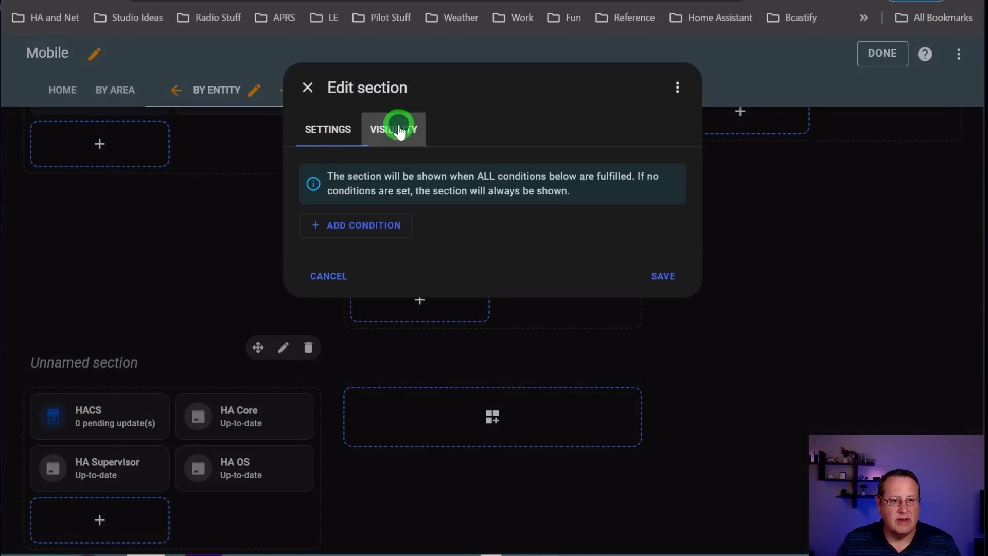
{"action": "left_click", "coordinate": [358, 226]}
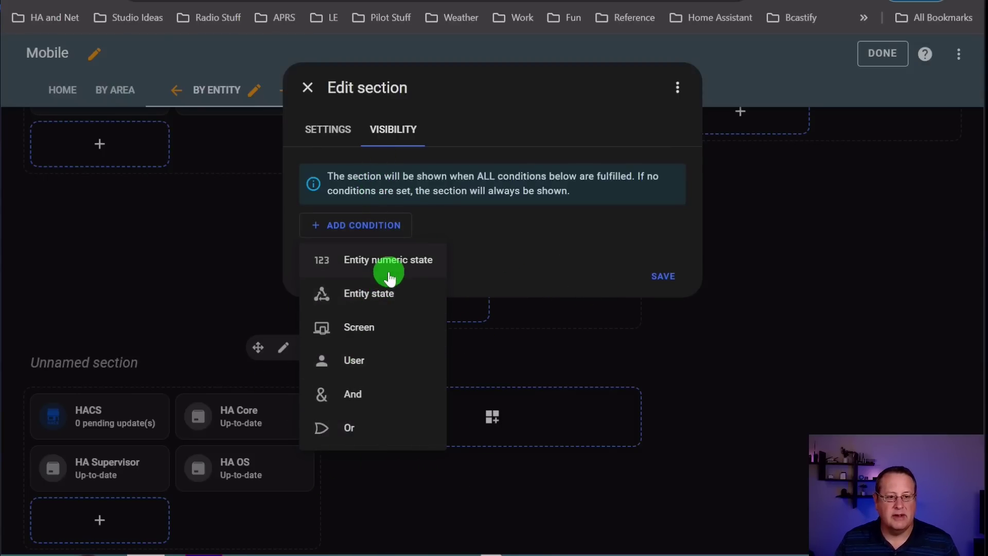
{"action": "left_click", "coordinate": [305, 88]}
Step: Review the NWS Alerts conditional card's settings, close them, and finish editing
{"action": "scroll", "coordinate": [704, 450], "scroll_direction": "up", "scroll_amount": 8}
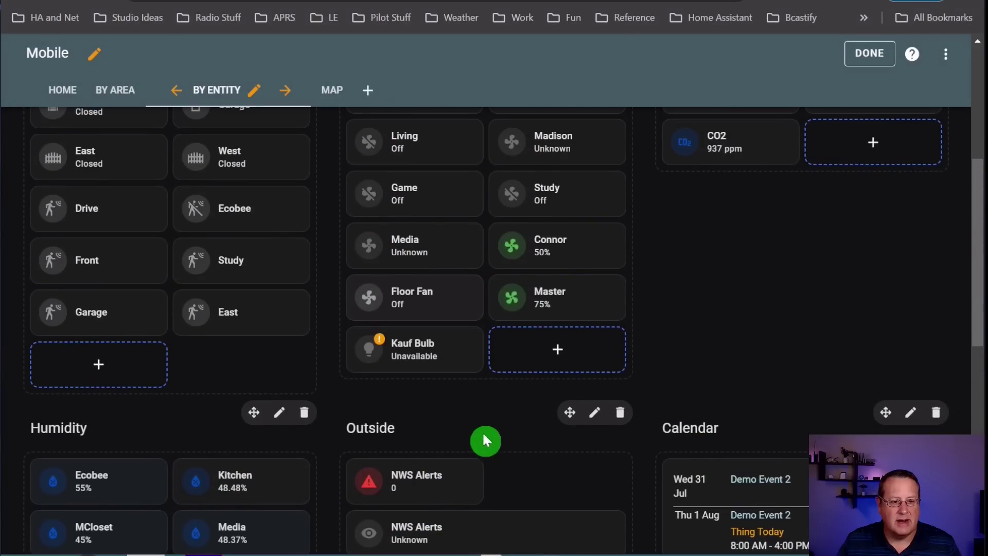
{"action": "scroll", "coordinate": [483, 432], "scroll_direction": "down", "scroll_amount": 3}
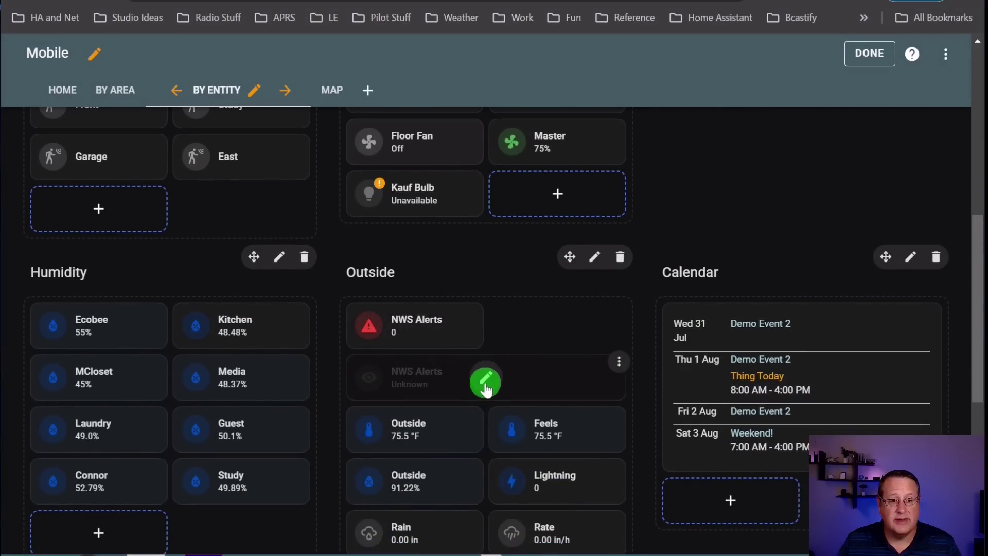
{"action": "left_click", "coordinate": [482, 380]}
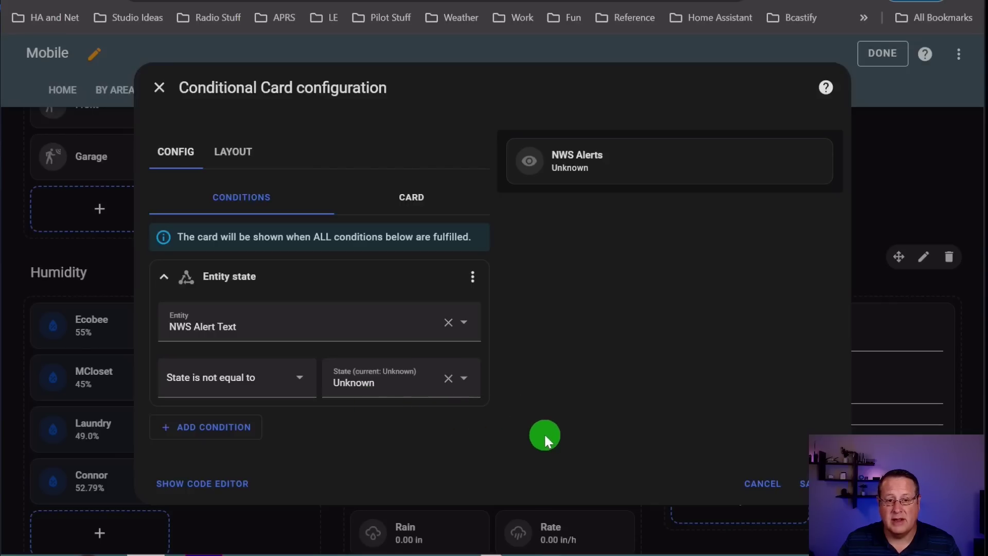
{"action": "left_click", "coordinate": [763, 484]}
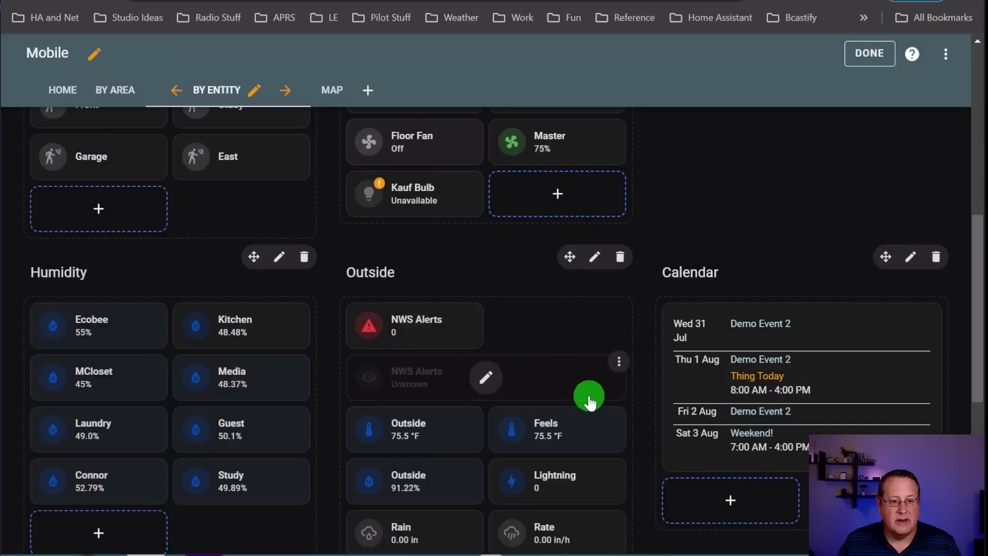
{"action": "scroll", "coordinate": [649, 372], "scroll_direction": "down", "scroll_amount": 4}
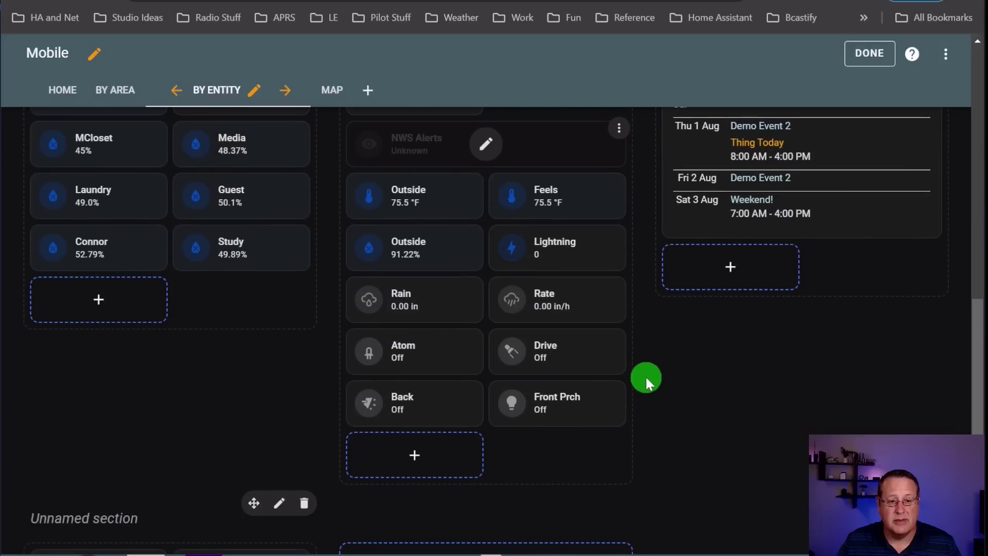
{"action": "scroll", "coordinate": [668, 391], "scroll_direction": "down", "scroll_amount": 3}
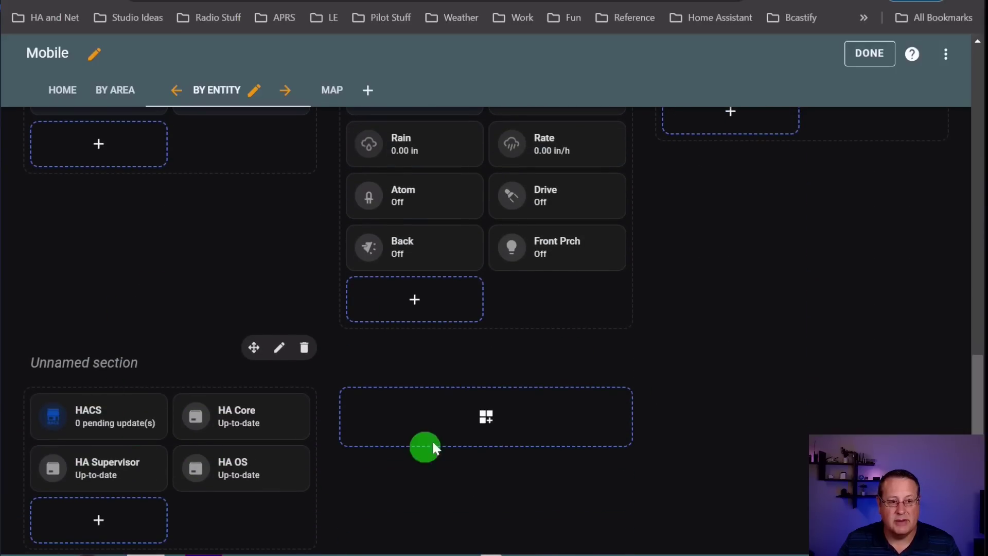
{"action": "scroll", "coordinate": [423, 447], "scroll_direction": "up", "scroll_amount": 5}
{"action": "left_click", "coordinate": [868, 70]}
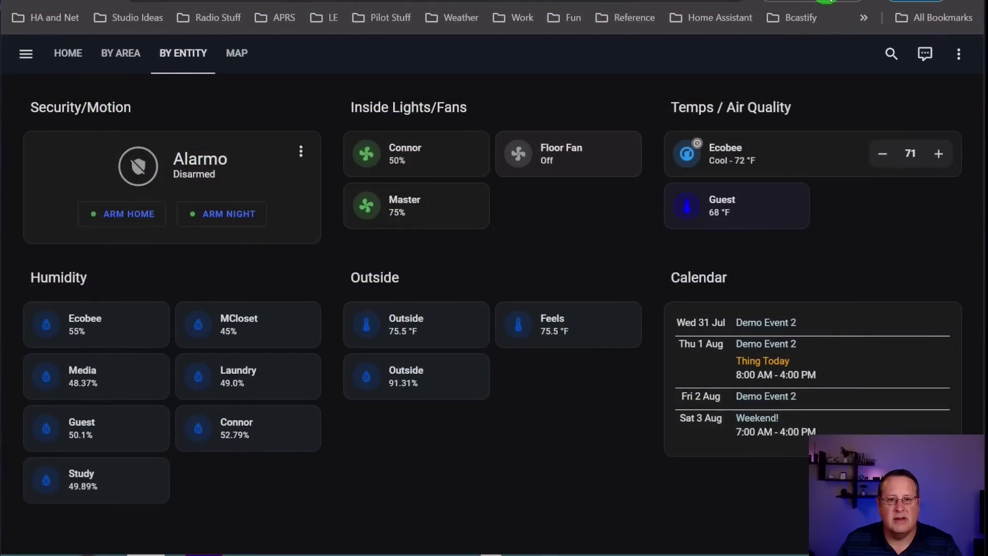
Step: Preview the By Entity view in the Mobile First phone simulator
{"action": "left_click", "coordinate": [828, 1]}
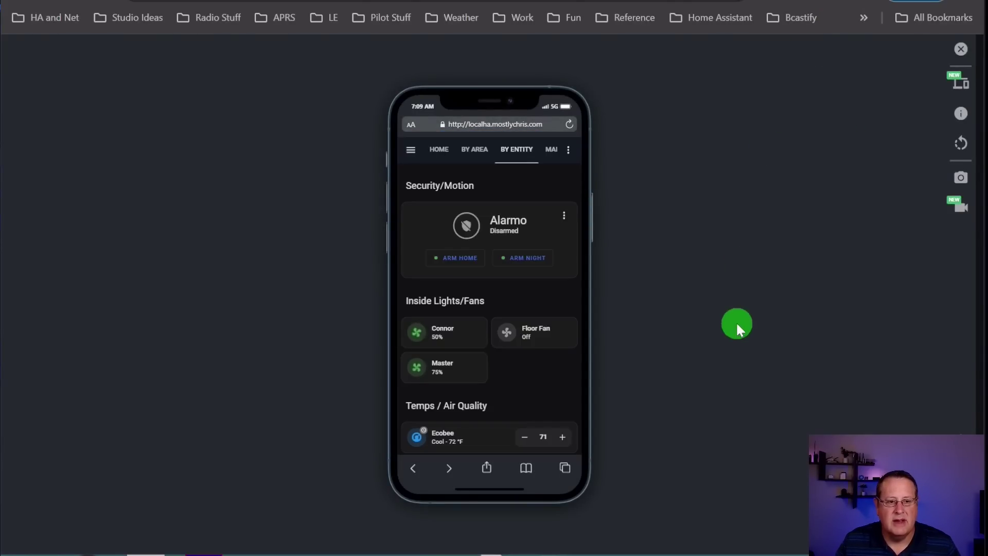
{"action": "left_click", "coordinate": [958, 85]}
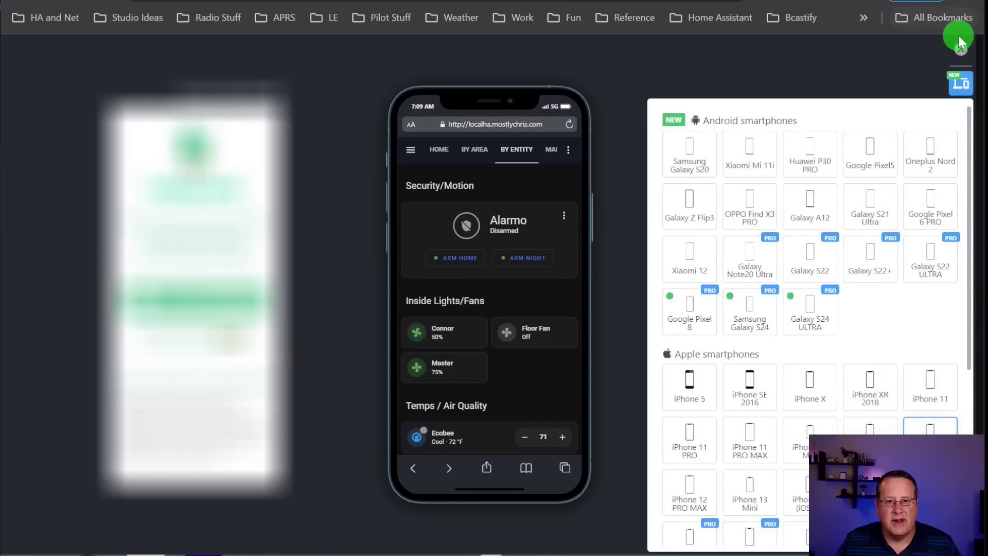
{"action": "scroll", "coordinate": [913, 335], "scroll_direction": "down", "scroll_amount": 3}
{"action": "scroll", "coordinate": [911, 331], "scroll_direction": "up", "scroll_amount": 3}
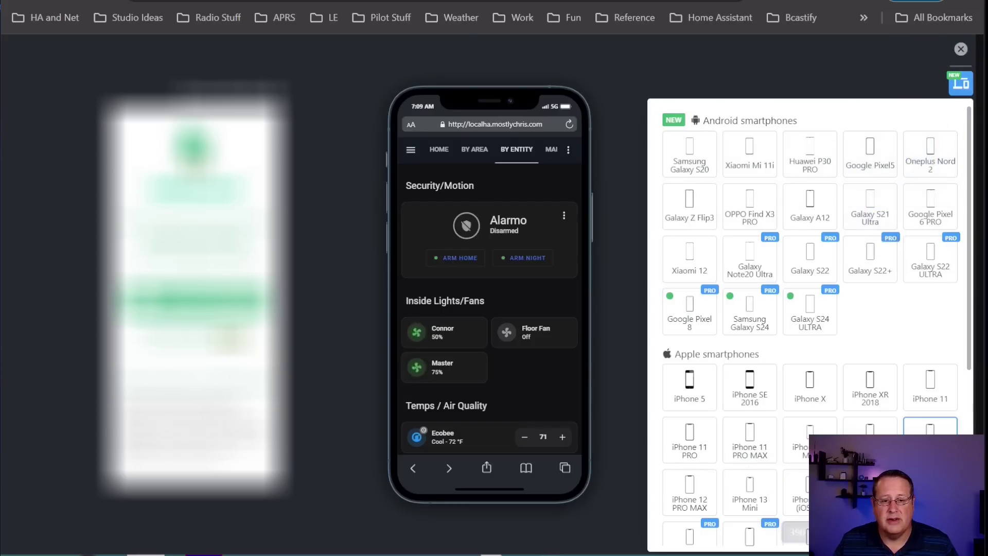
{"action": "scroll", "coordinate": [926, 206], "scroll_direction": "down", "scroll_amount": 5}
{"action": "scroll", "coordinate": [840, 276], "scroll_direction": "up", "scroll_amount": 5}
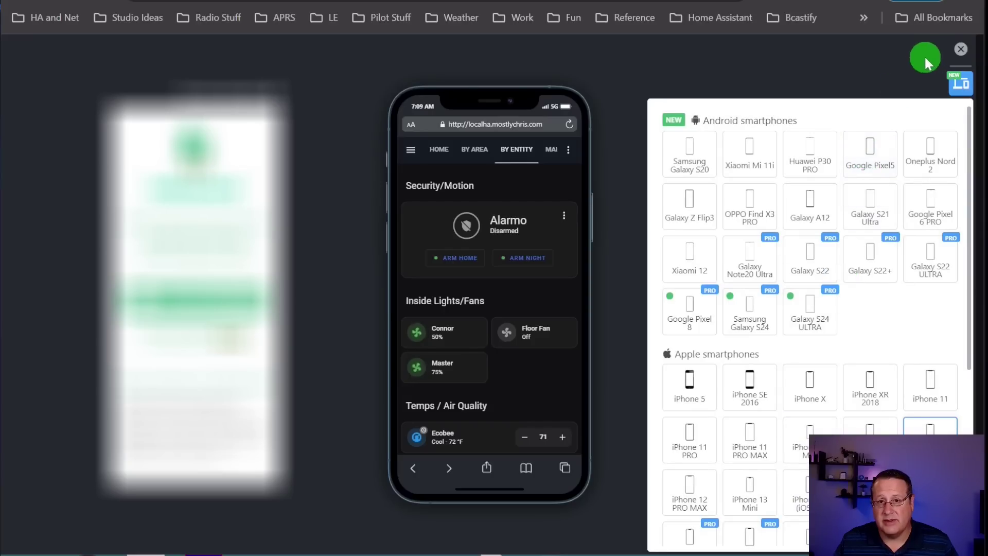
{"action": "left_click", "coordinate": [960, 49]}
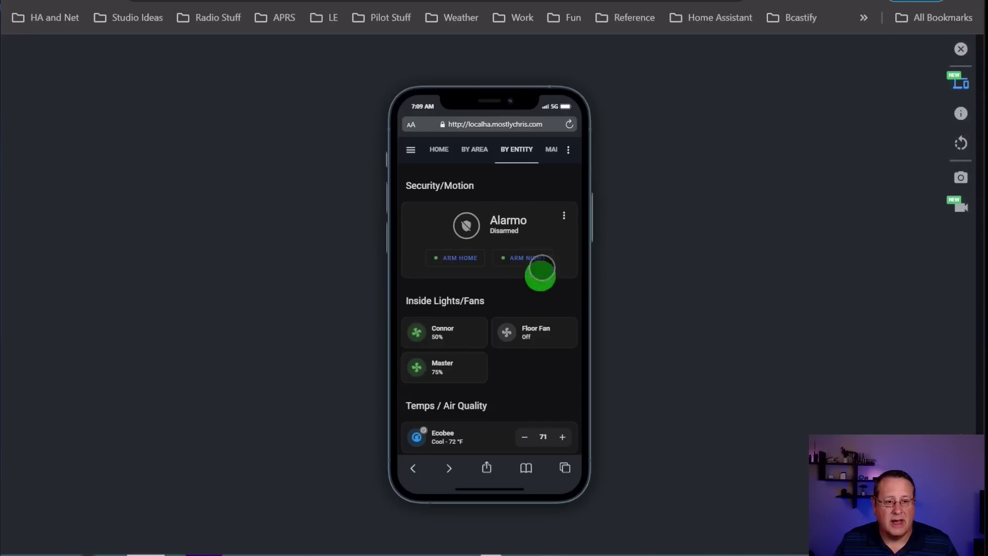
Step: Scroll down through the By Entity dashboard inside the simulated phone preview
{"action": "scroll", "coordinate": [545, 265], "scroll_direction": "down", "scroll_amount": 2}
{"action": "scroll", "coordinate": [544, 265], "scroll_direction": "down", "scroll_amount": 8}
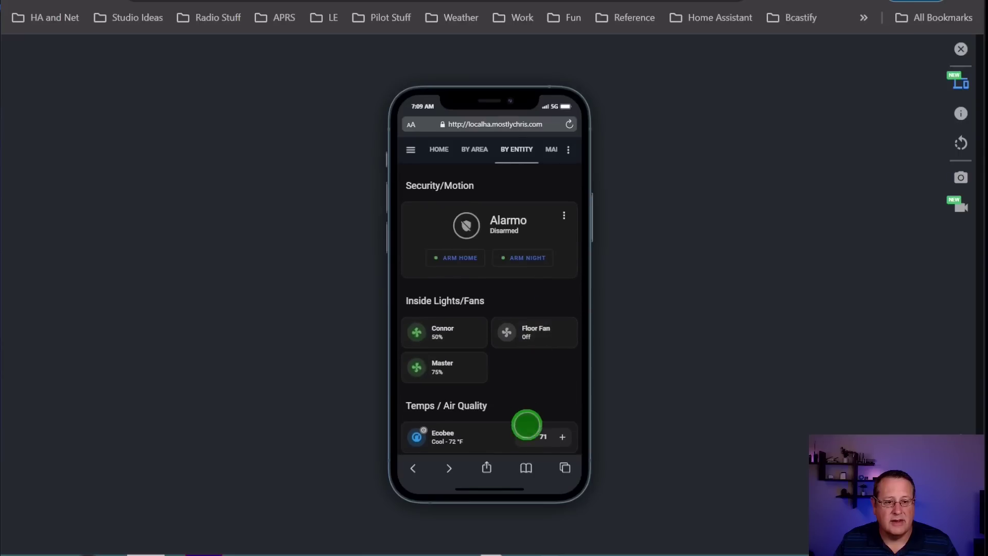
{"action": "scroll", "coordinate": [535, 407], "scroll_direction": "down", "scroll_amount": 1}
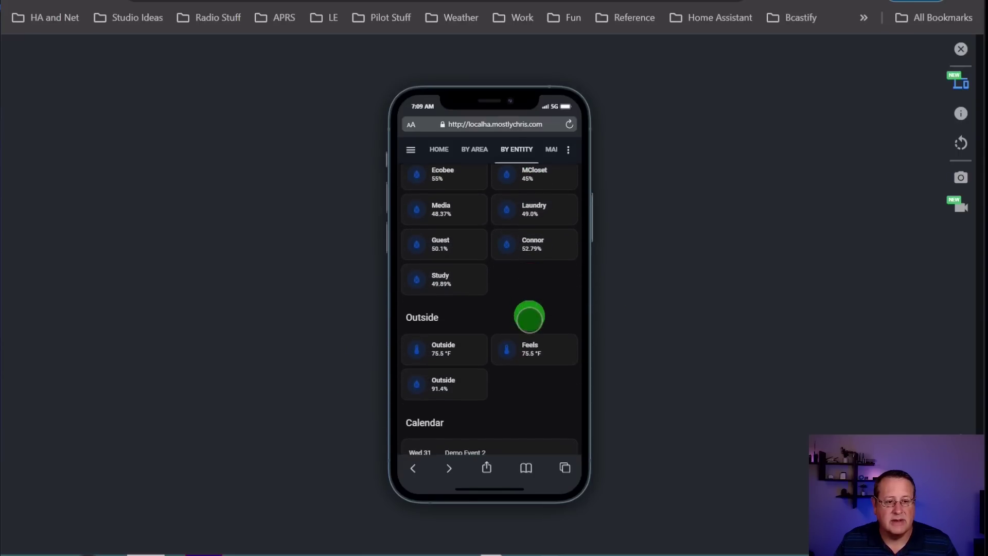
{"action": "scroll", "coordinate": [514, 311], "scroll_direction": "down", "scroll_amount": 1}
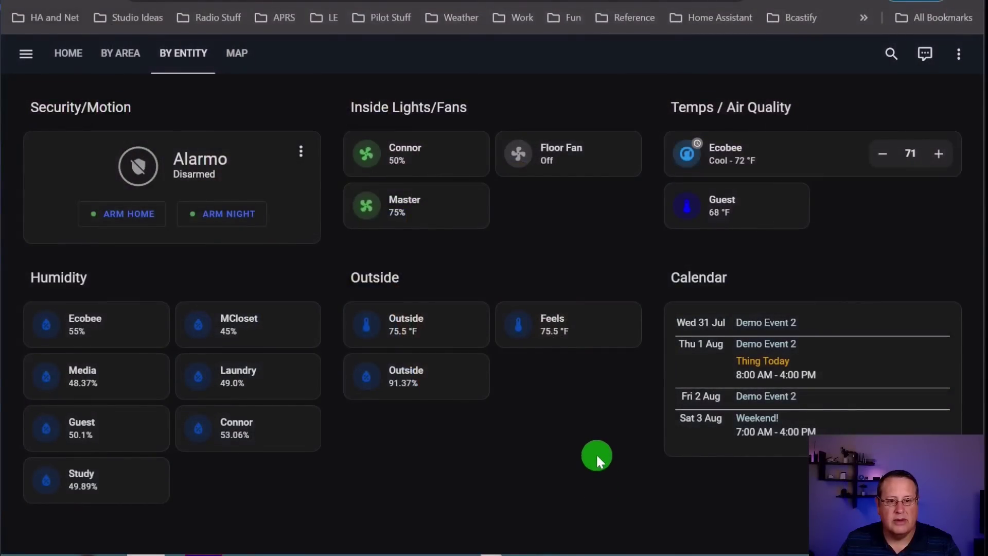
{"action": "left_click", "coordinate": [120, 52]}
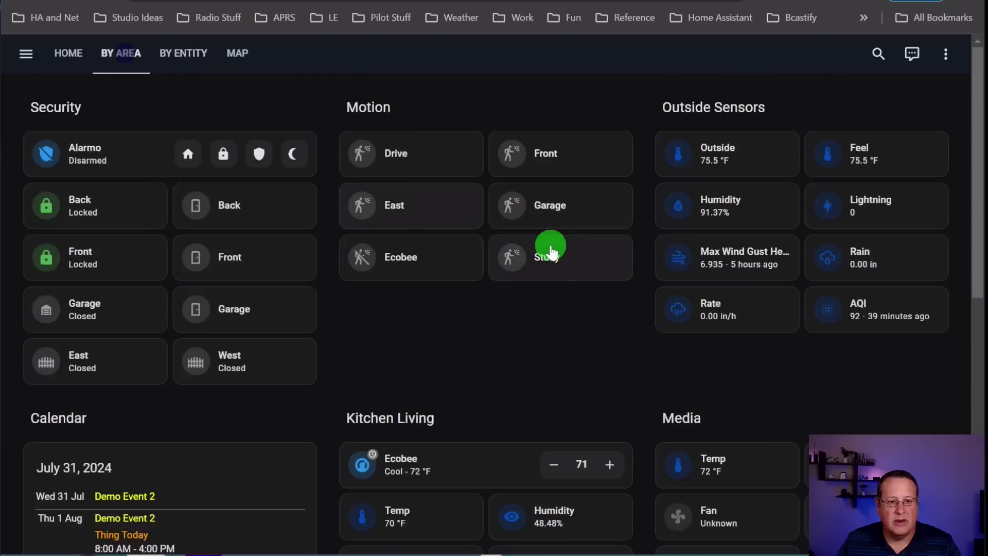
{"action": "scroll", "coordinate": [548, 252], "scroll_direction": "down", "scroll_amount": 3}
{"action": "scroll", "coordinate": [550, 251], "scroll_direction": "down", "scroll_amount": 6}
{"action": "scroll", "coordinate": [580, 326], "scroll_direction": "up", "scroll_amount": 7}
{"action": "scroll", "coordinate": [608, 426], "scroll_direction": "up", "scroll_amount": 3}
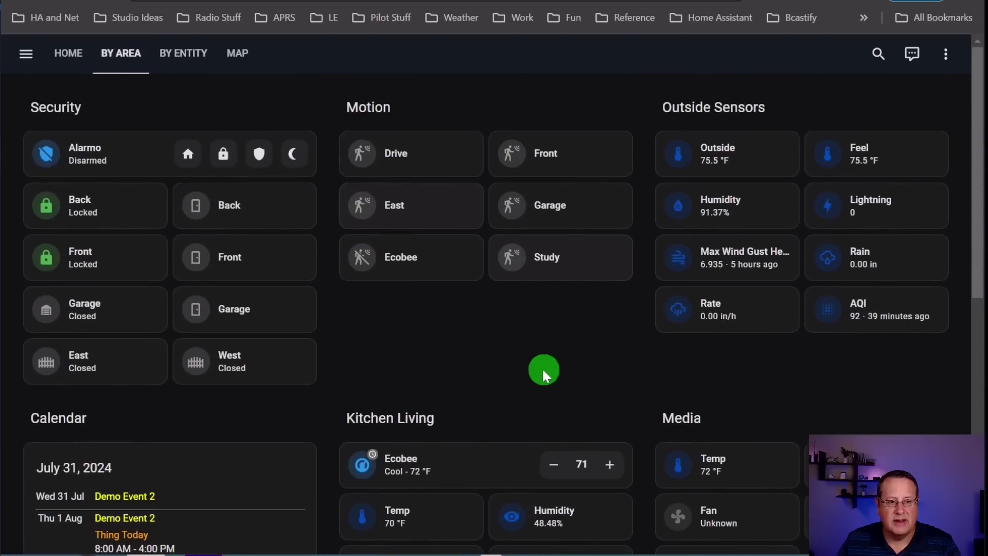
{"action": "scroll", "coordinate": [543, 373], "scroll_direction": "down", "scroll_amount": 7}
{"action": "scroll", "coordinate": [543, 373], "scroll_direction": "down", "scroll_amount": 2}
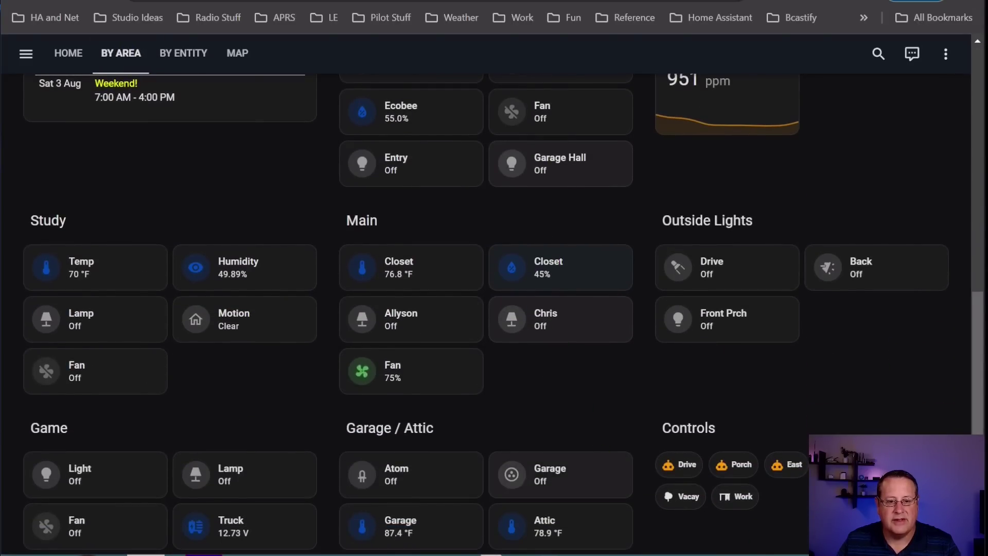
{"action": "scroll", "coordinate": [860, 357], "scroll_direction": "up", "scroll_amount": 10}
{"action": "left_click", "coordinate": [185, 56]}
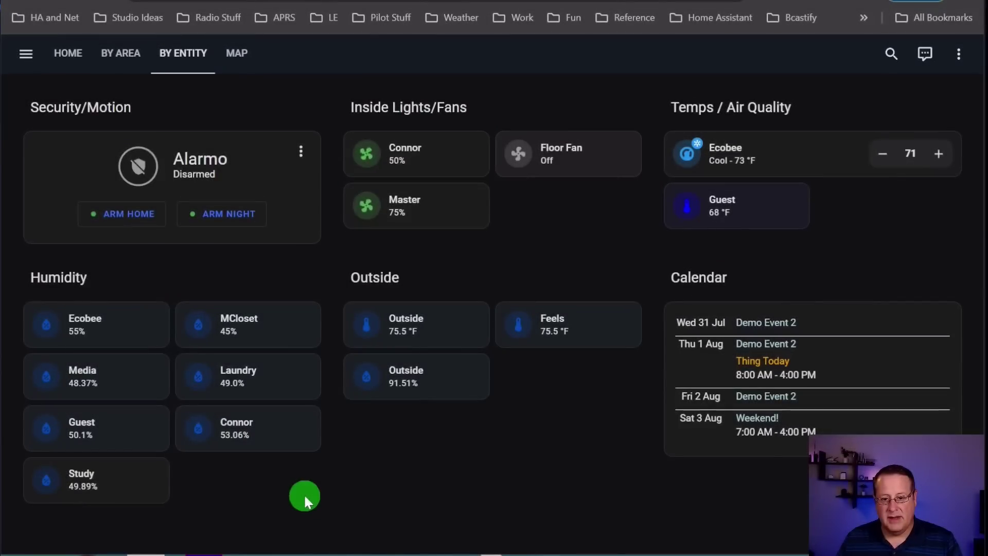
{"action": "left_click", "coordinate": [958, 54]}
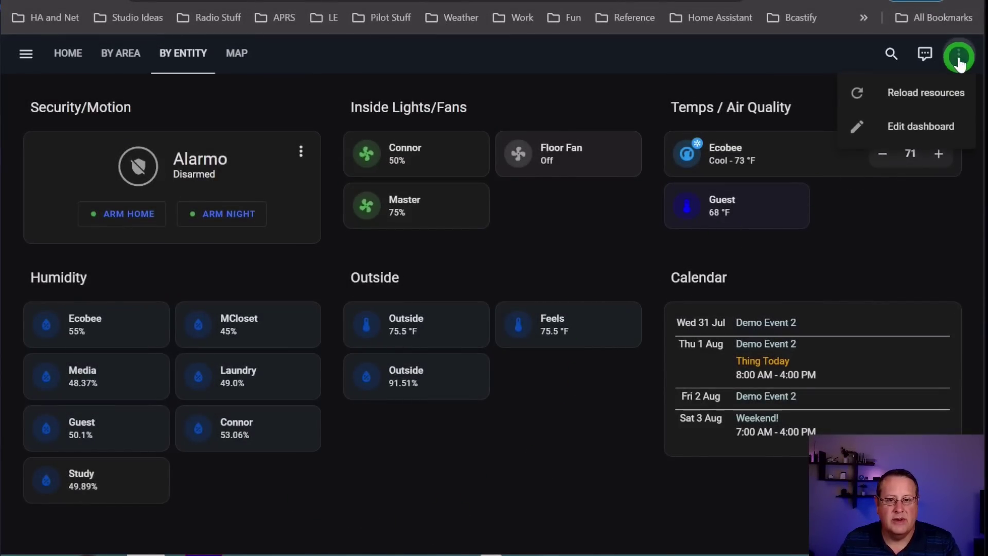
{"action": "left_click", "coordinate": [921, 127]}
{"action": "scroll", "coordinate": [375, 308], "scroll_direction": "down", "scroll_amount": 10}
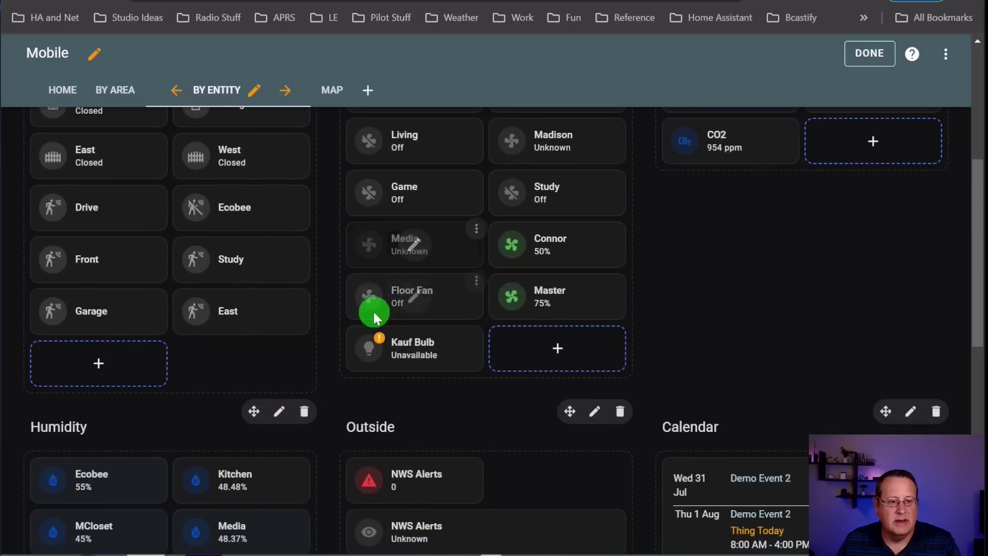
{"action": "scroll", "coordinate": [351, 395], "scroll_direction": "down", "scroll_amount": 5}
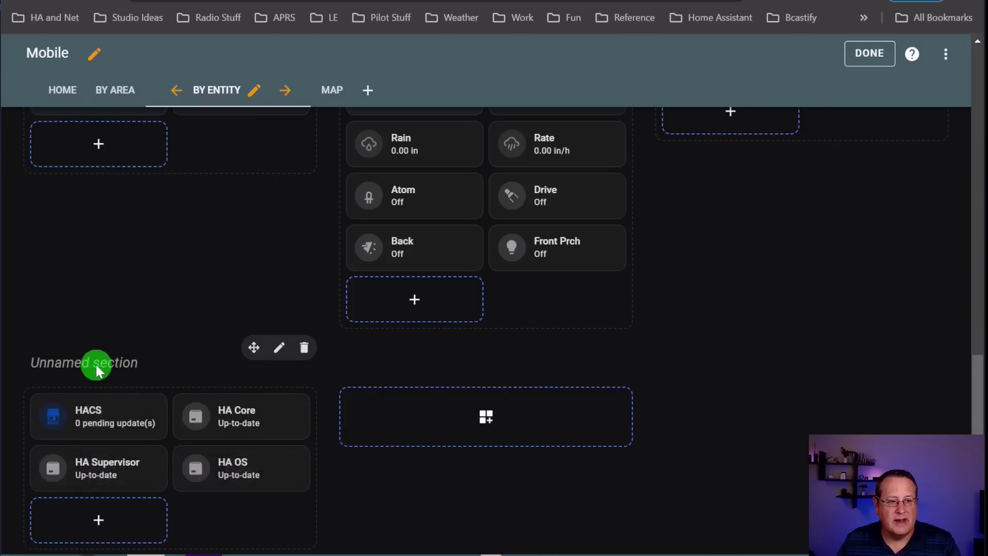
{"action": "left_click", "coordinate": [866, 61]}
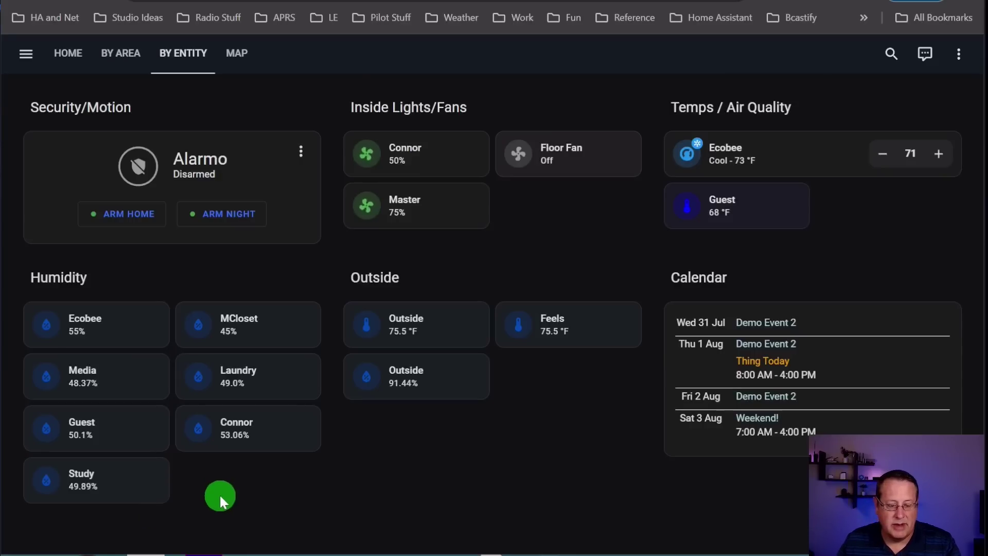
Step: Zoom the browser out to 75% so every By Entity section fits on screen
{"action": "key", "text": "ctrl+minus"}
{"action": "key", "text": "ctrl+minus"}
{"action": "key", "text": "ctrl+minus"}
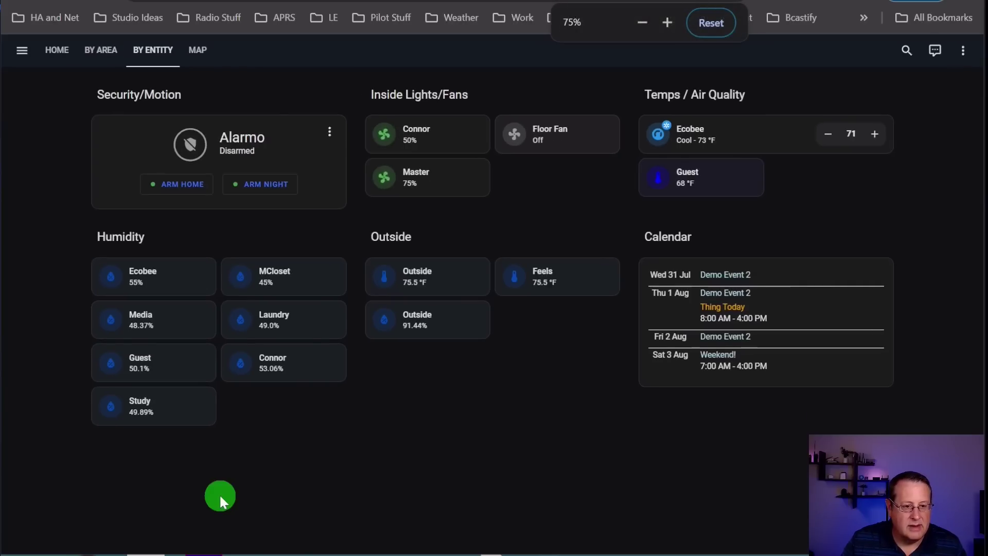